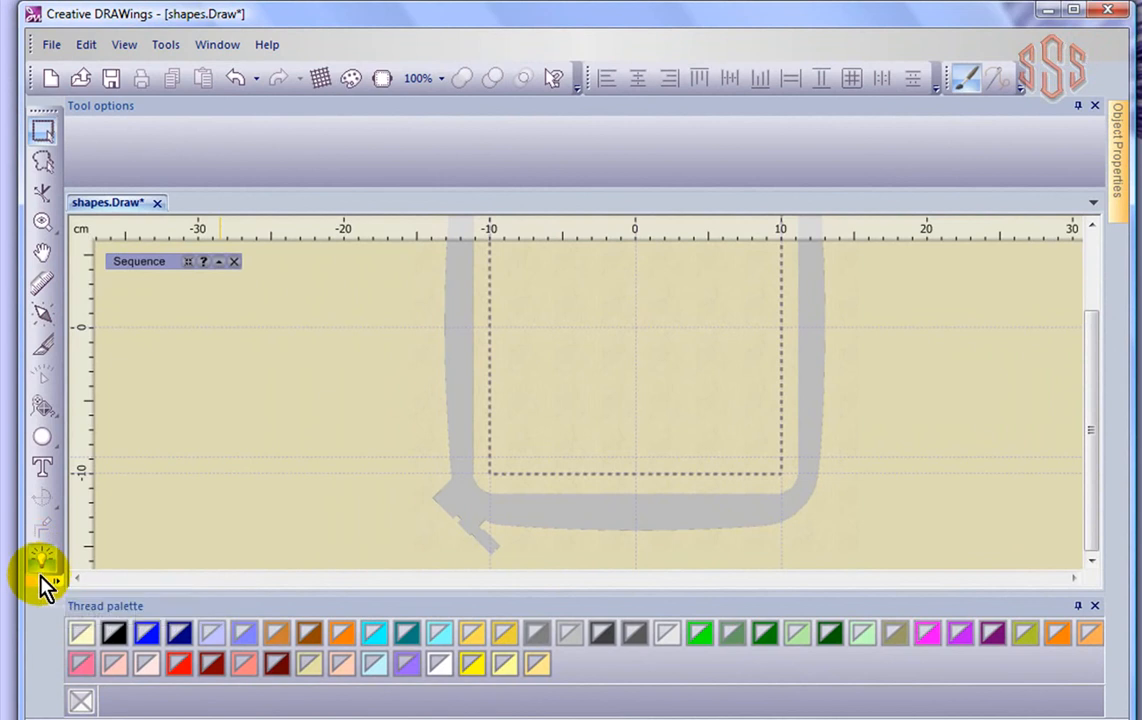
Draw four separate ellipses inside the hoop, one in each quadrant, about 56 to 72 mm wide and 40 to 54 mm high
{"action": "left_click", "coordinate": [43, 440]}
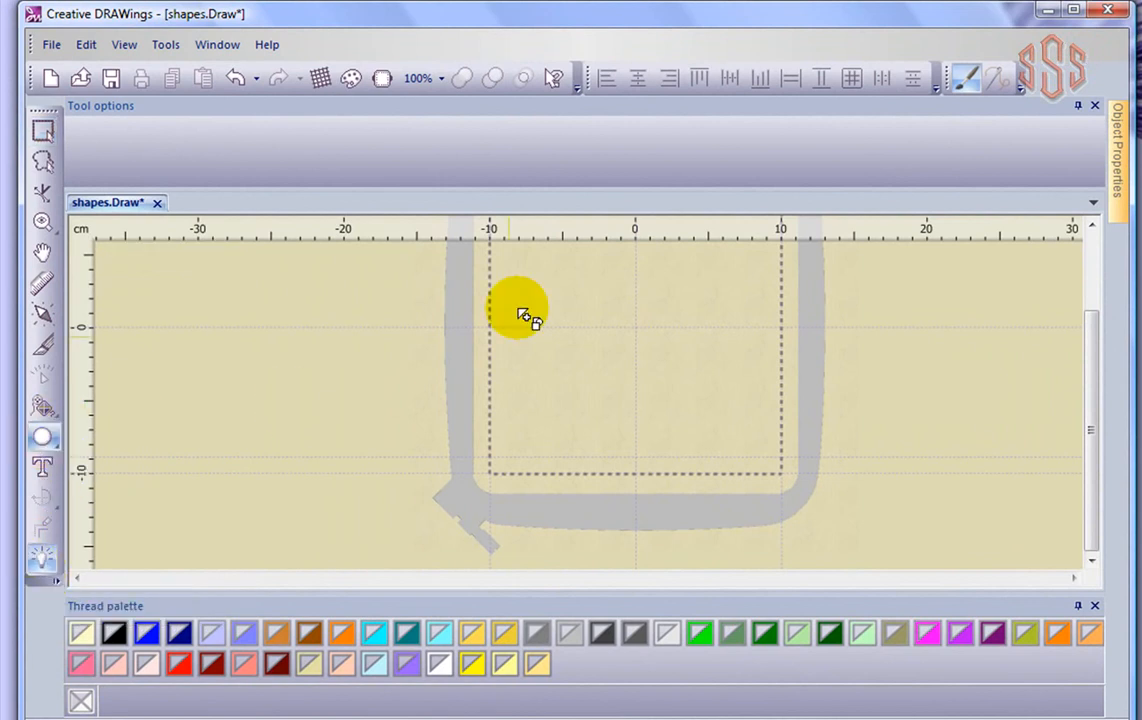
{"action": "left_click_drag", "start_coordinate": [523, 262], "coordinate": [613, 317]}
{"action": "left_click_drag", "start_coordinate": [522, 379], "coordinate": [603, 437]}
{"action": "left_click_drag", "start_coordinate": [647, 380], "coordinate": [752, 446]}
{"action": "left_click_drag", "start_coordinate": [662, 267], "coordinate": [751, 322]}
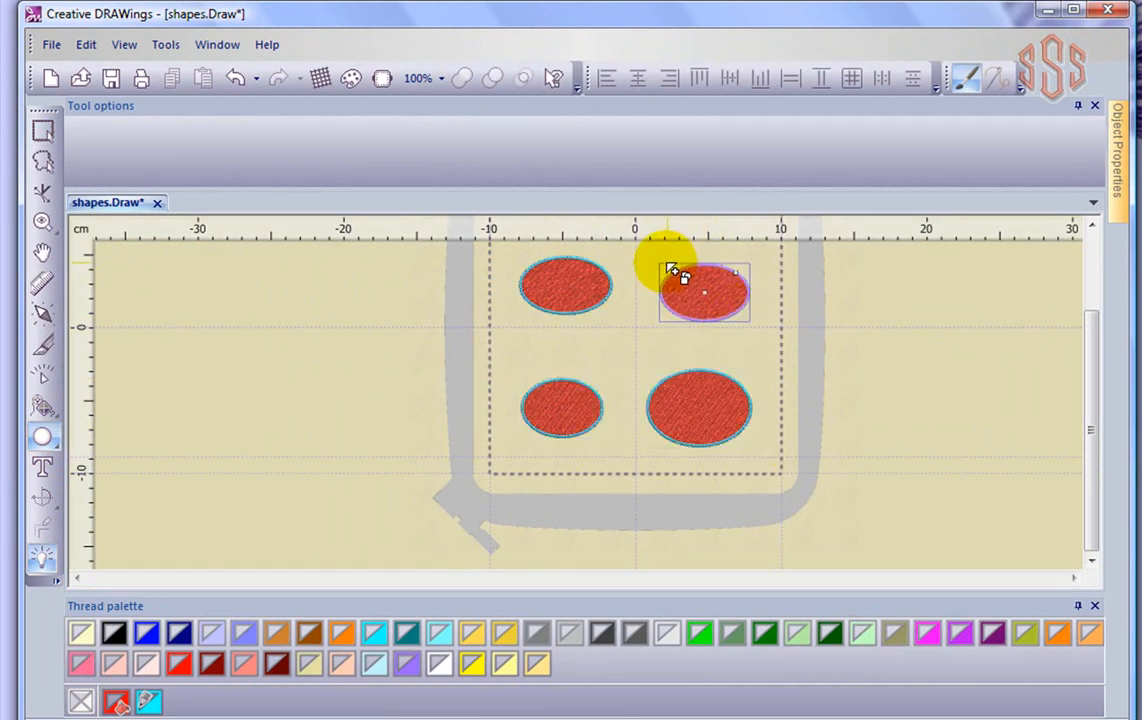
Recolour the lower-left ellipse's fill yellow, the lower-right one green and the upper-right one magenta
{"action": "left_click", "coordinate": [42, 132]}
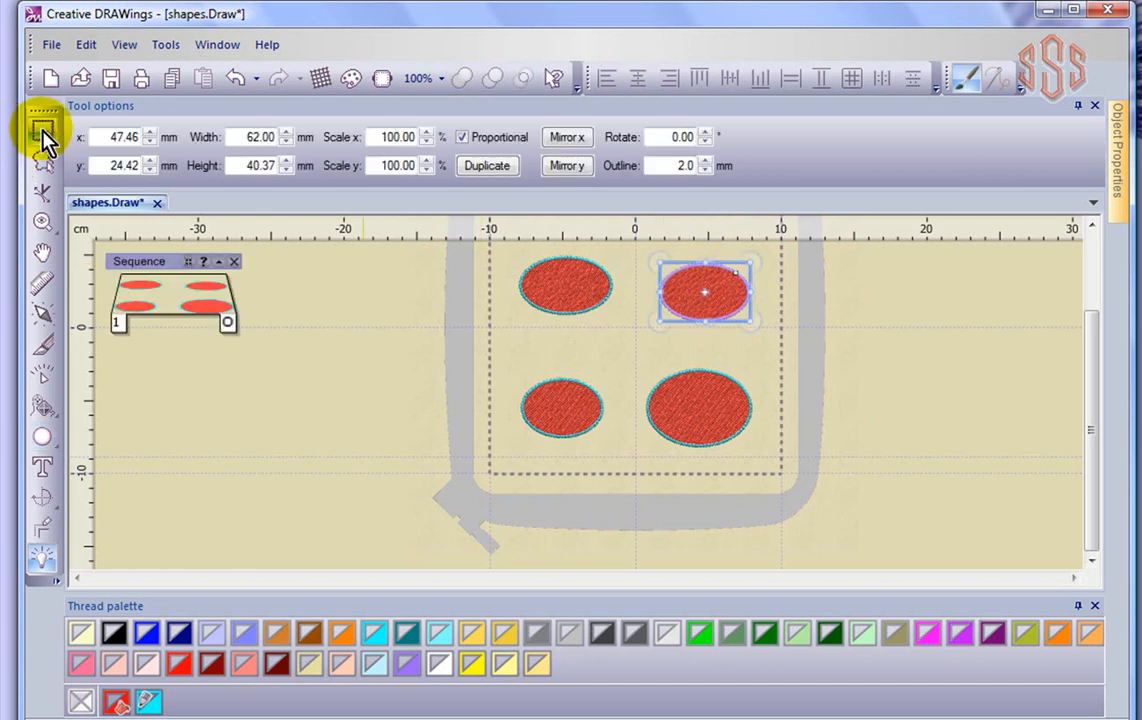
{"action": "left_click", "coordinate": [558, 408]}
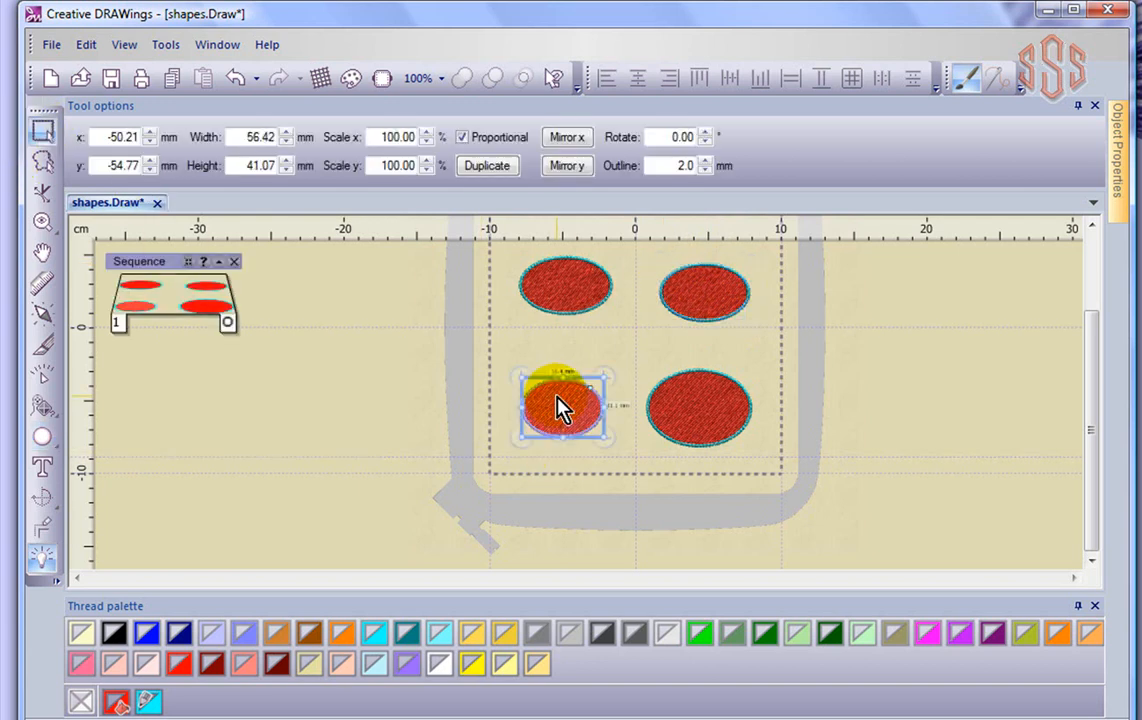
{"action": "left_click", "coordinate": [474, 664]}
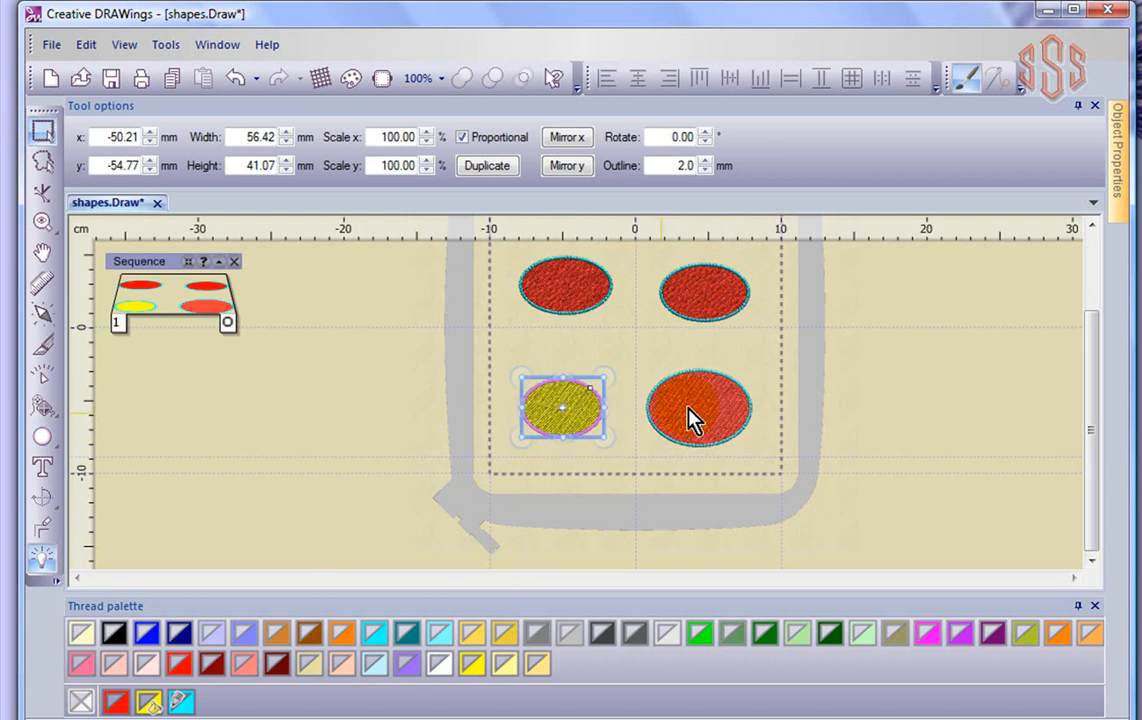
{"action": "left_click", "coordinate": [688, 436]}
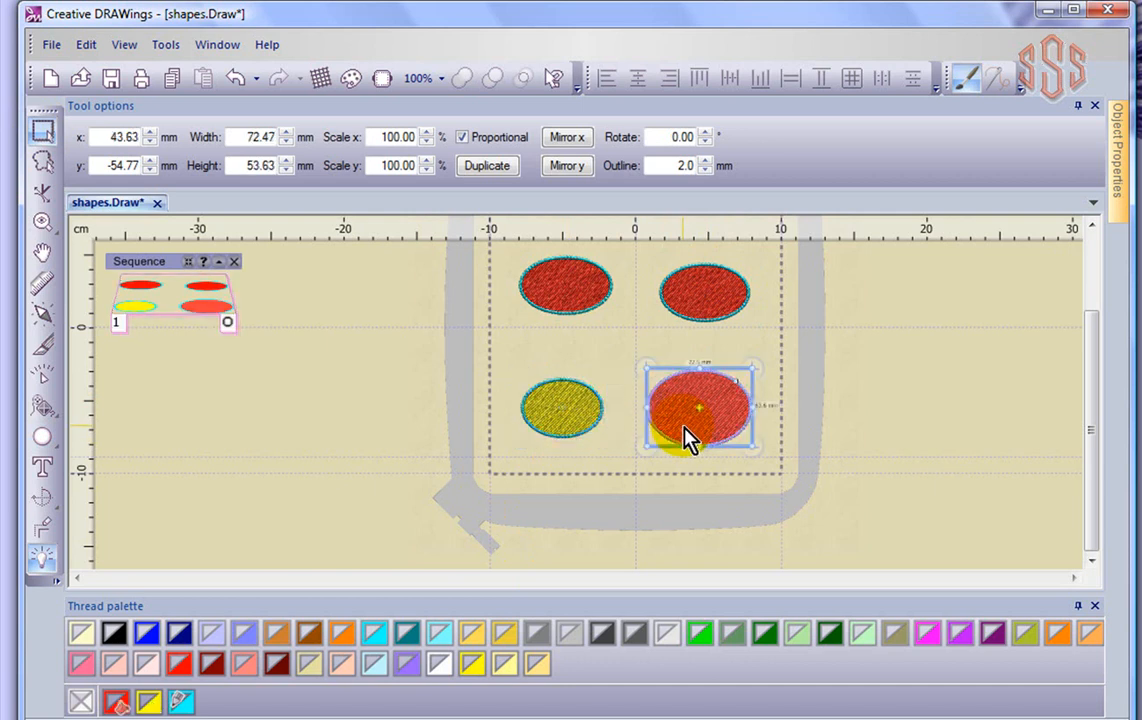
{"action": "left_click", "coordinate": [704, 640]}
{"action": "left_click", "coordinate": [742, 306]}
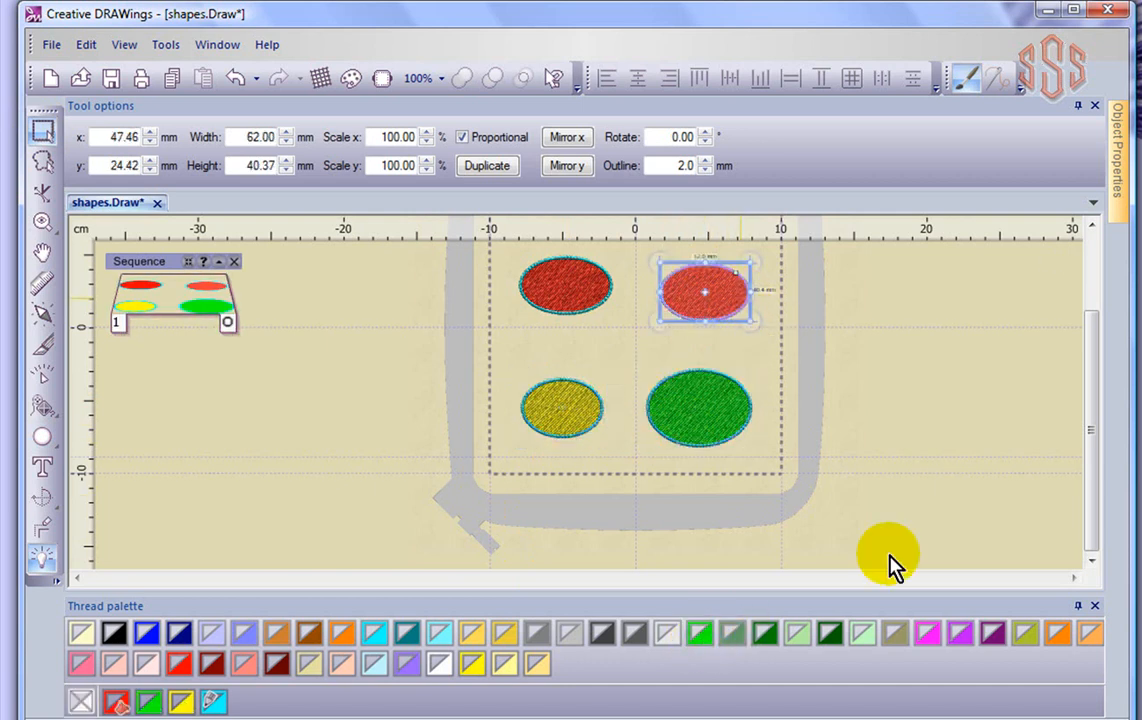
{"action": "left_click", "coordinate": [929, 633]}
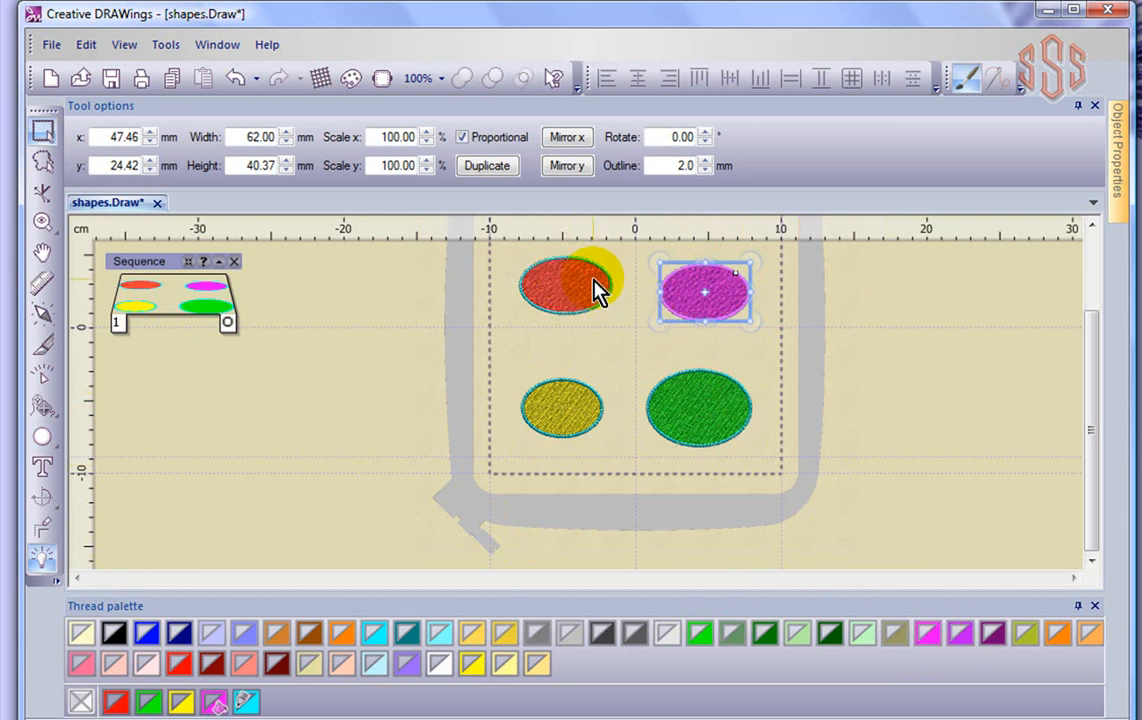
Close the Sequence manager and display it again over the design
{"action": "mouse_move", "coordinate": [161, 298]}
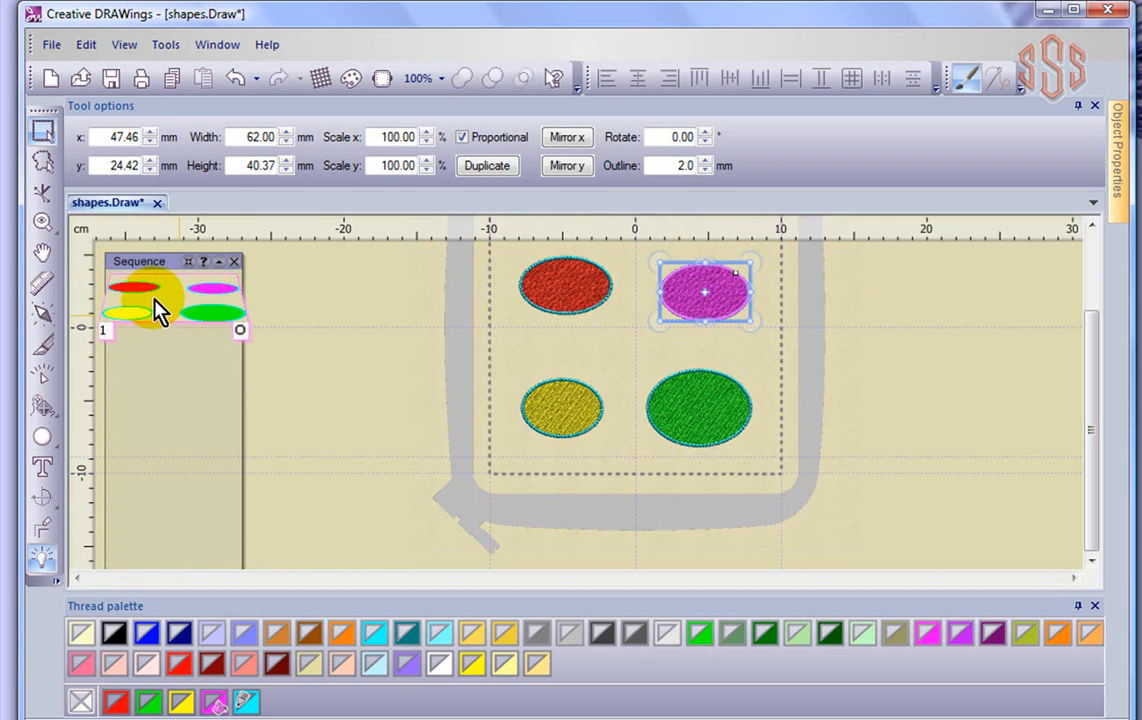
{"action": "left_click", "coordinate": [219, 262]}
{"action": "left_click", "coordinate": [219, 263]}
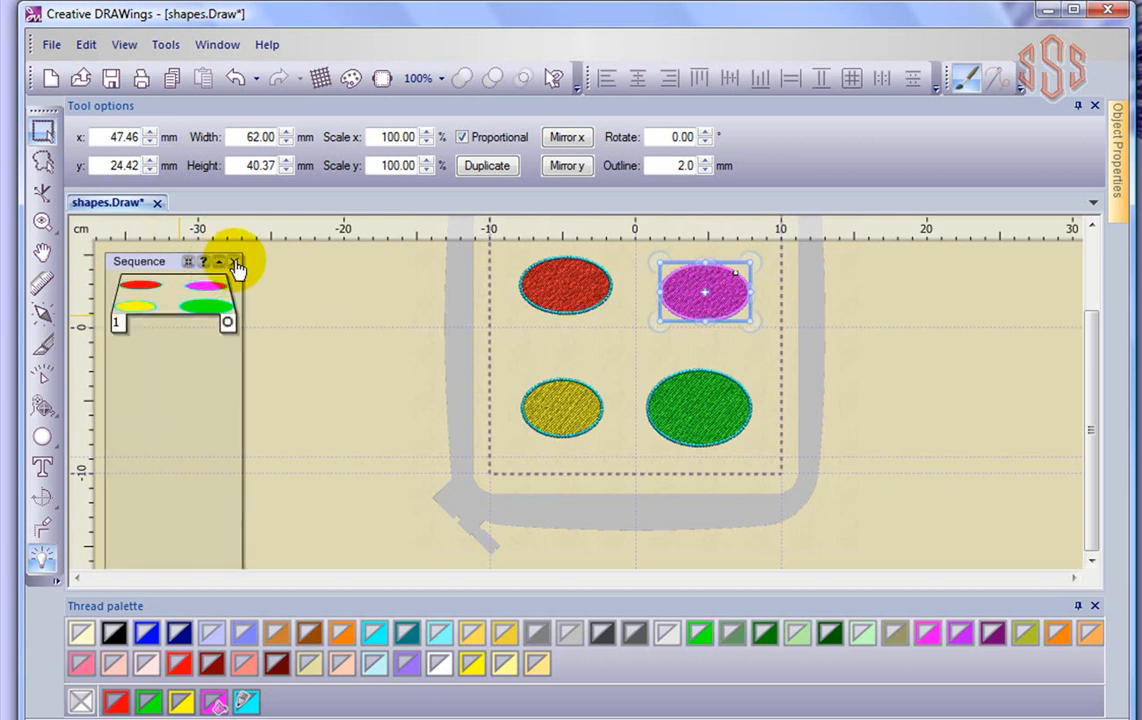
{"action": "left_click", "coordinate": [235, 263]}
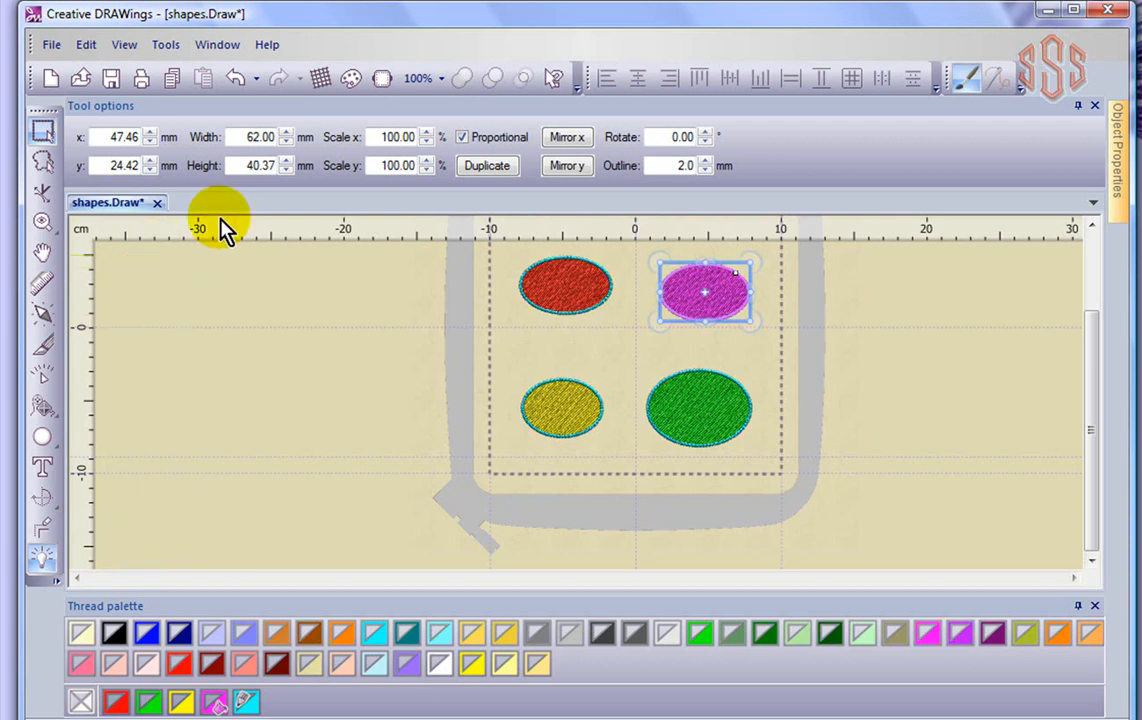
{"action": "left_click", "coordinate": [166, 43]}
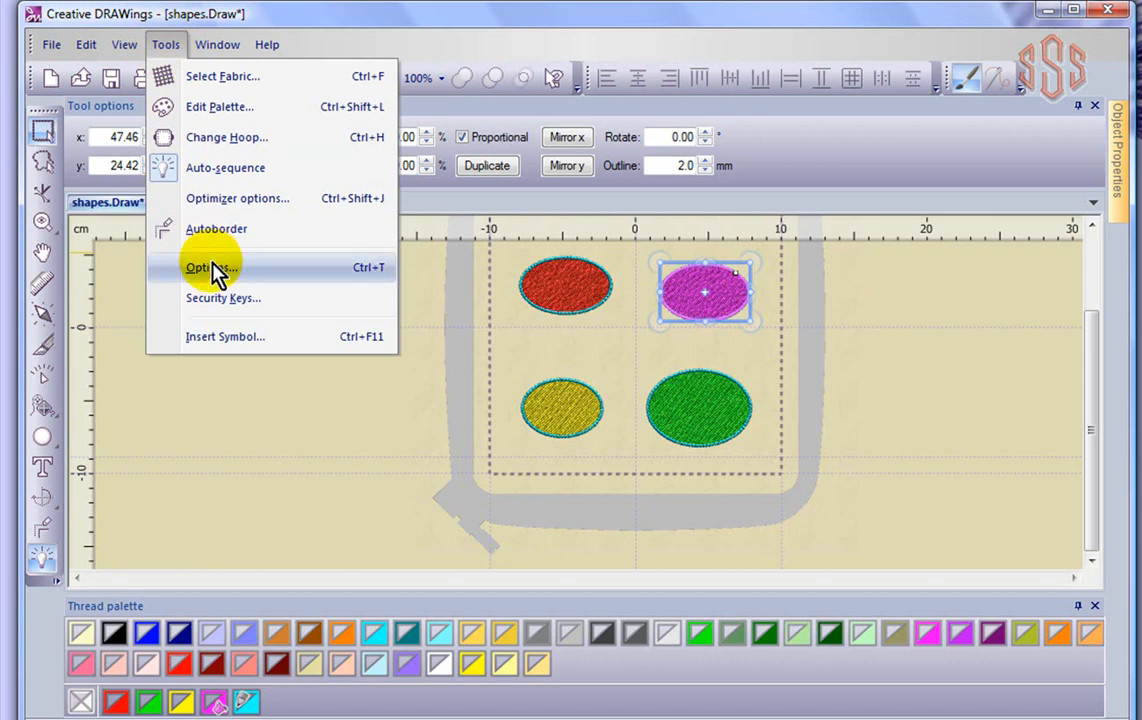
{"action": "mouse_move", "coordinate": [127, 44]}
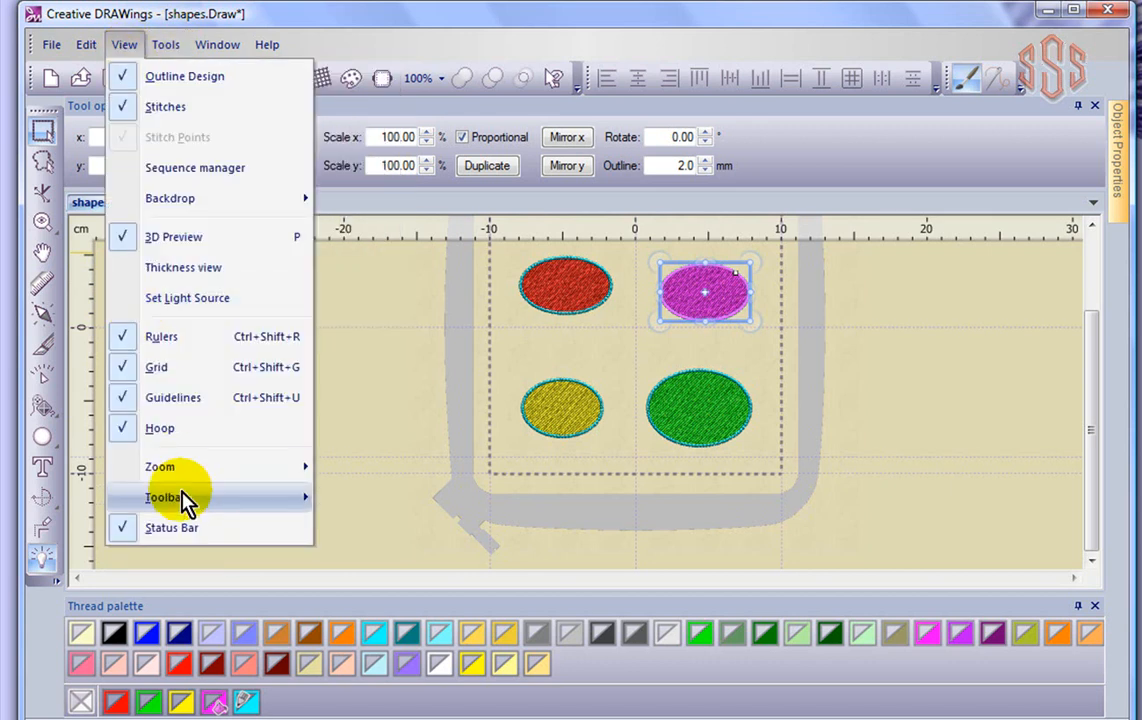
{"action": "mouse_move", "coordinate": [183, 497]}
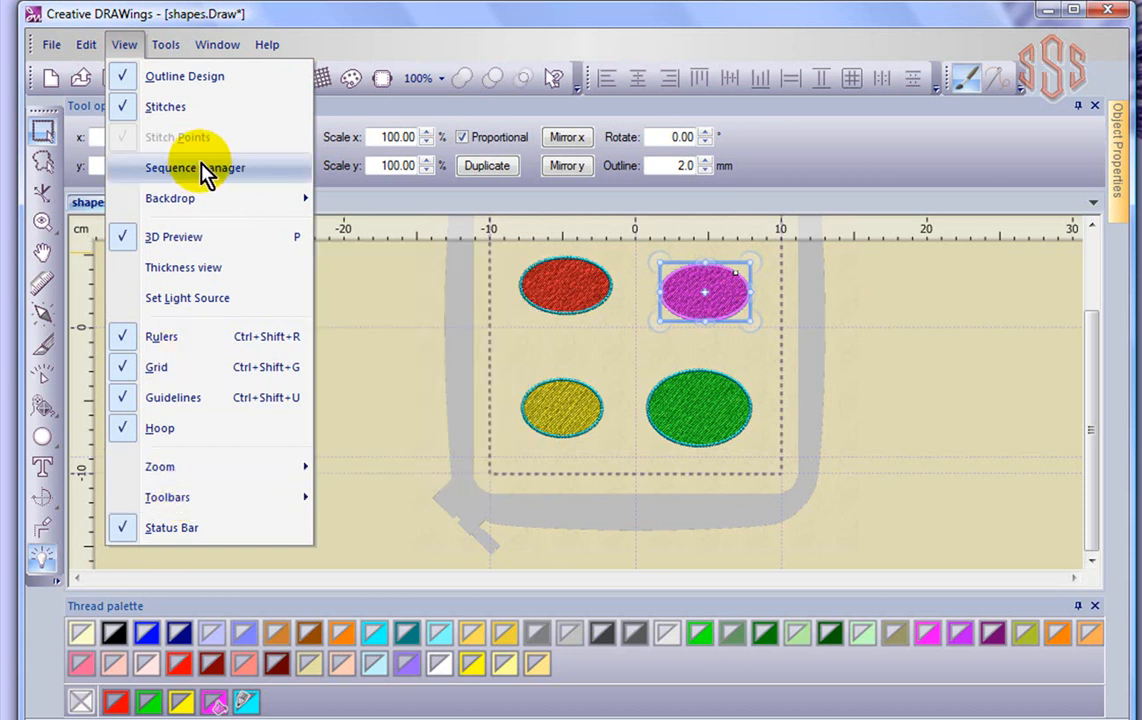
{"action": "left_click", "coordinate": [204, 172]}
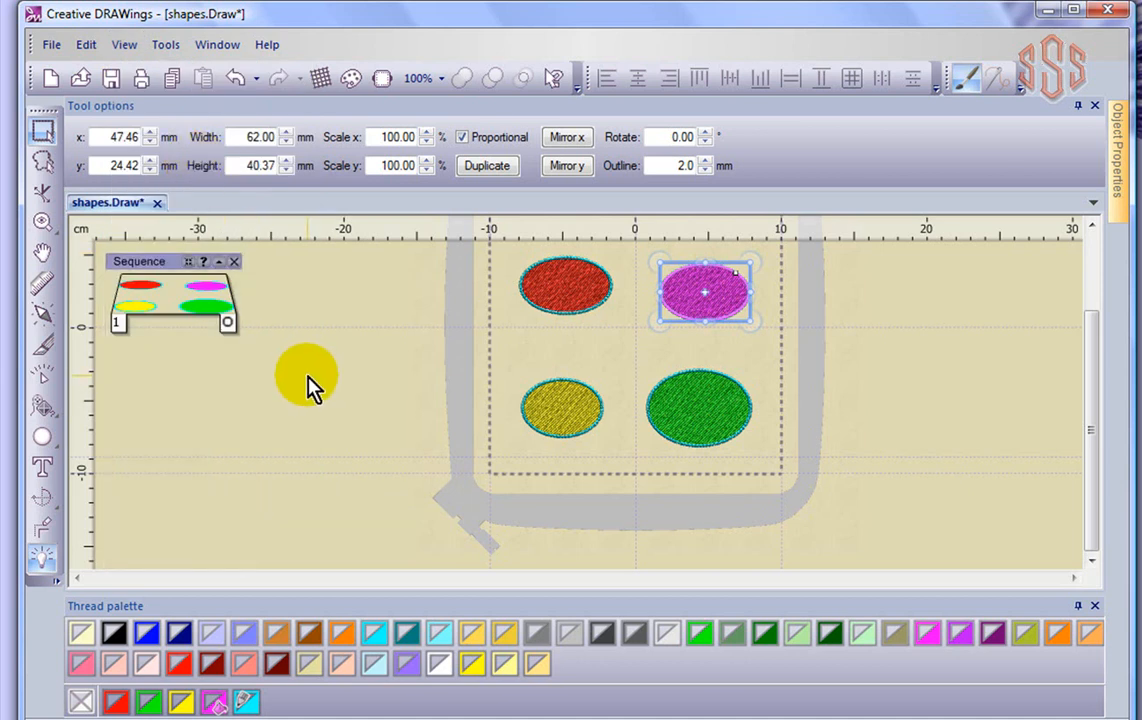
Turn off auto-sequence with the Nothing (Leave design as is) technique and move the red ellipse to second in the sequence
{"action": "left_click", "coordinate": [42, 563]}
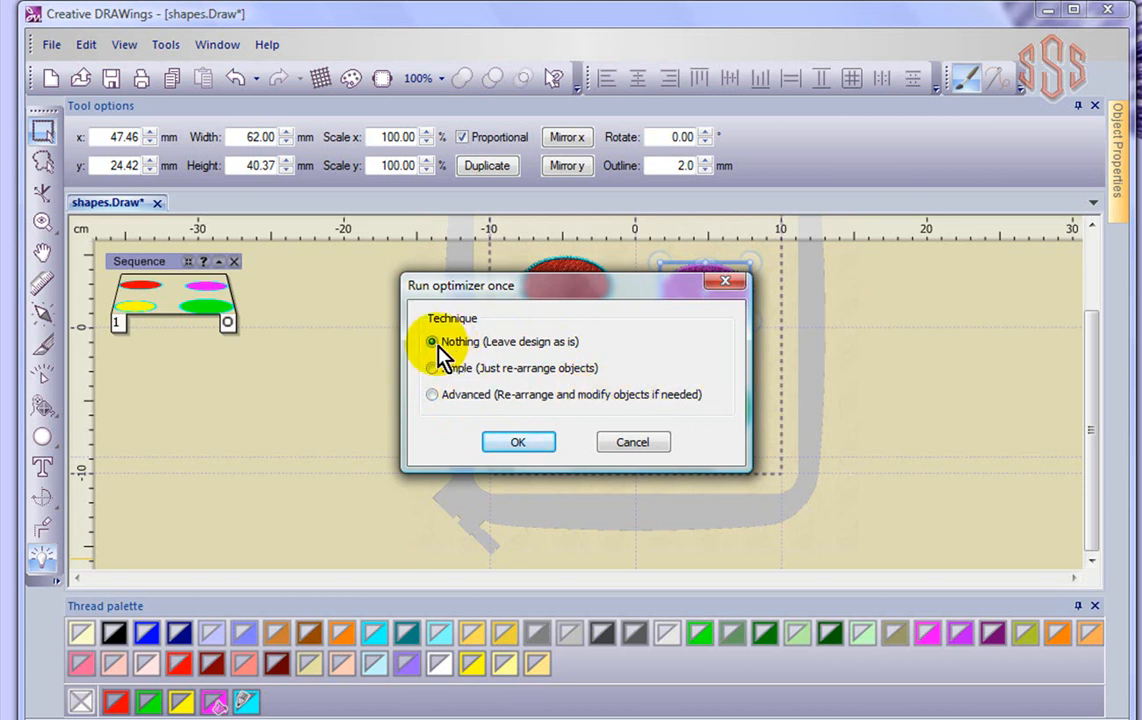
{"action": "left_click", "coordinate": [518, 442]}
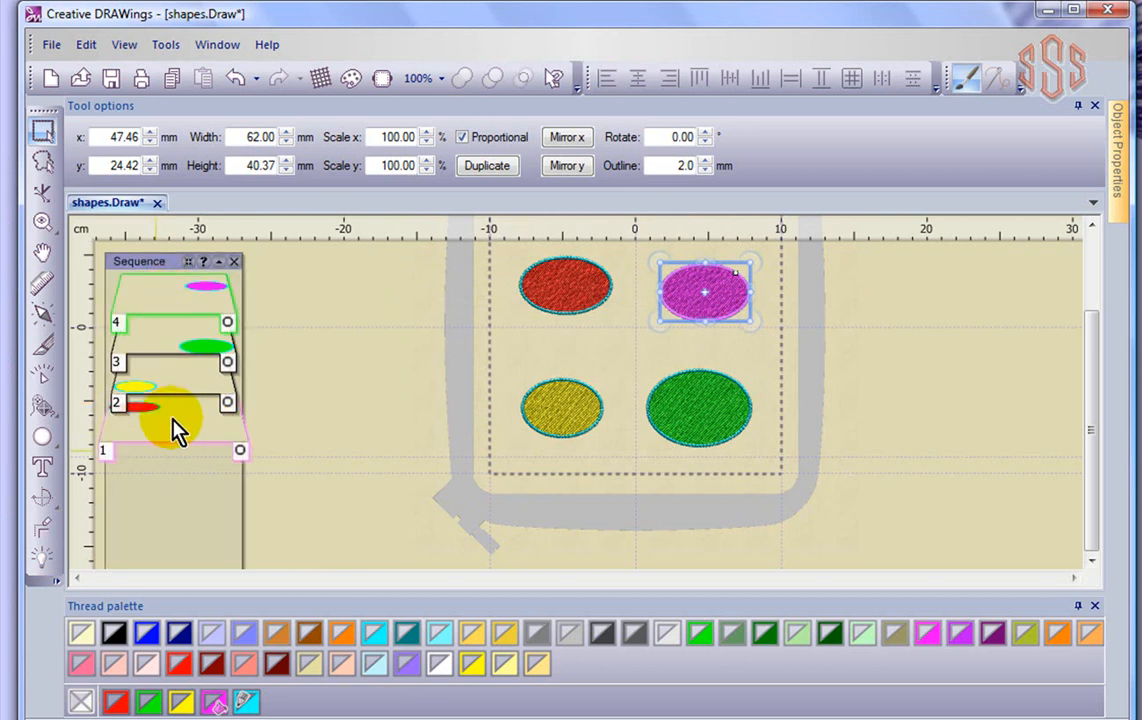
{"action": "mouse_move", "coordinate": [172, 425]}
{"action": "left_mouse_down"}
{"action": "mouse_move", "coordinate": [193, 297]}
{"action": "mouse_move", "coordinate": [209, 326]}
{"action": "mouse_move", "coordinate": [153, 454]}
{"action": "mouse_move", "coordinate": [163, 421]}
{"action": "left_mouse_up"}
{"action": "left_click_drag", "start_coordinate": [168, 425], "coordinate": [157, 376]}
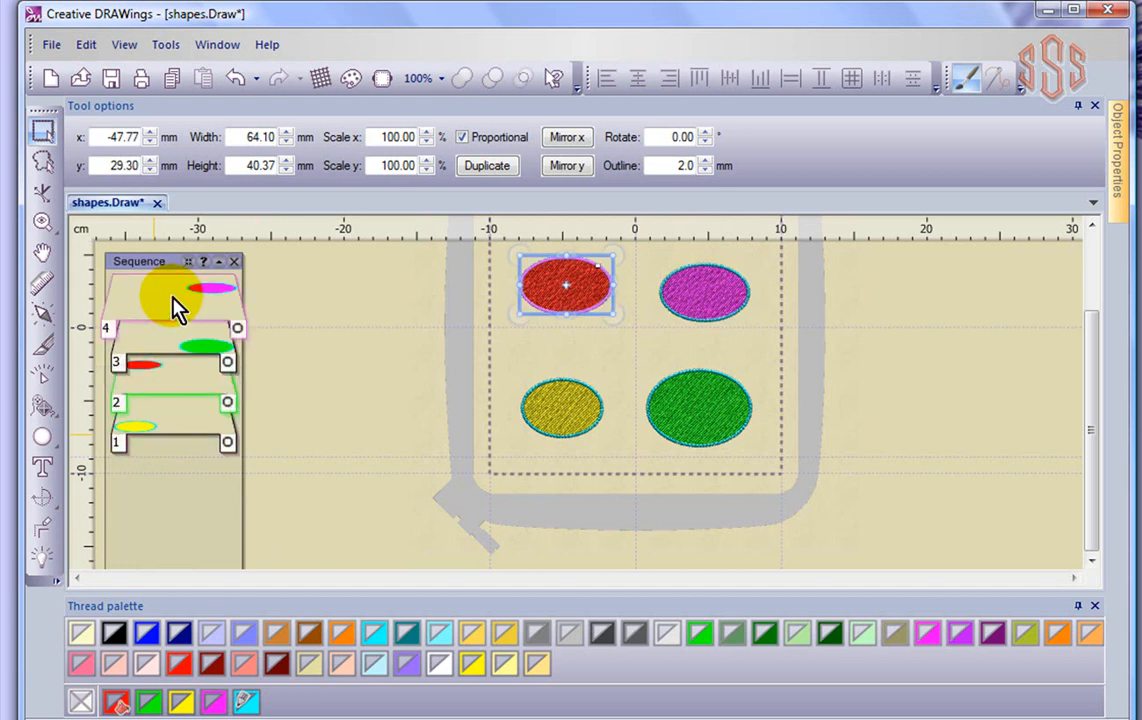
Examine the sequence with enlarged object previews, restore the in-place previews and deselect the red ellipse
{"action": "left_click_drag", "start_coordinate": [162, 419], "coordinate": [160, 290]}
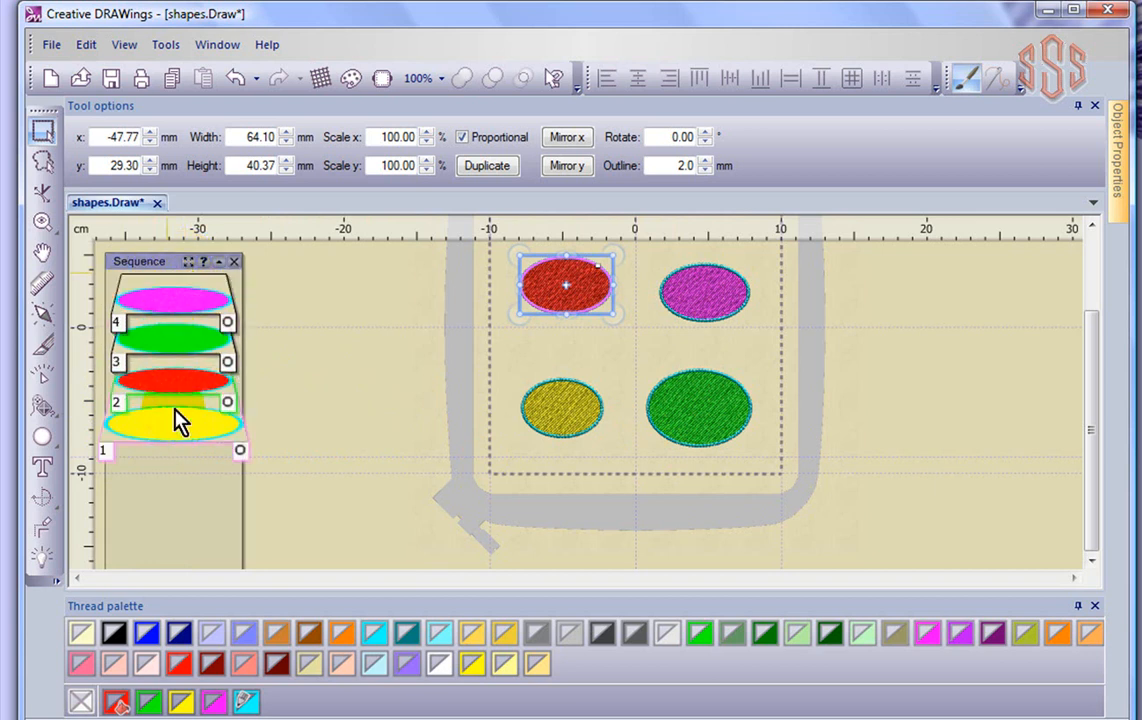
{"action": "left_click", "coordinate": [188, 262]}
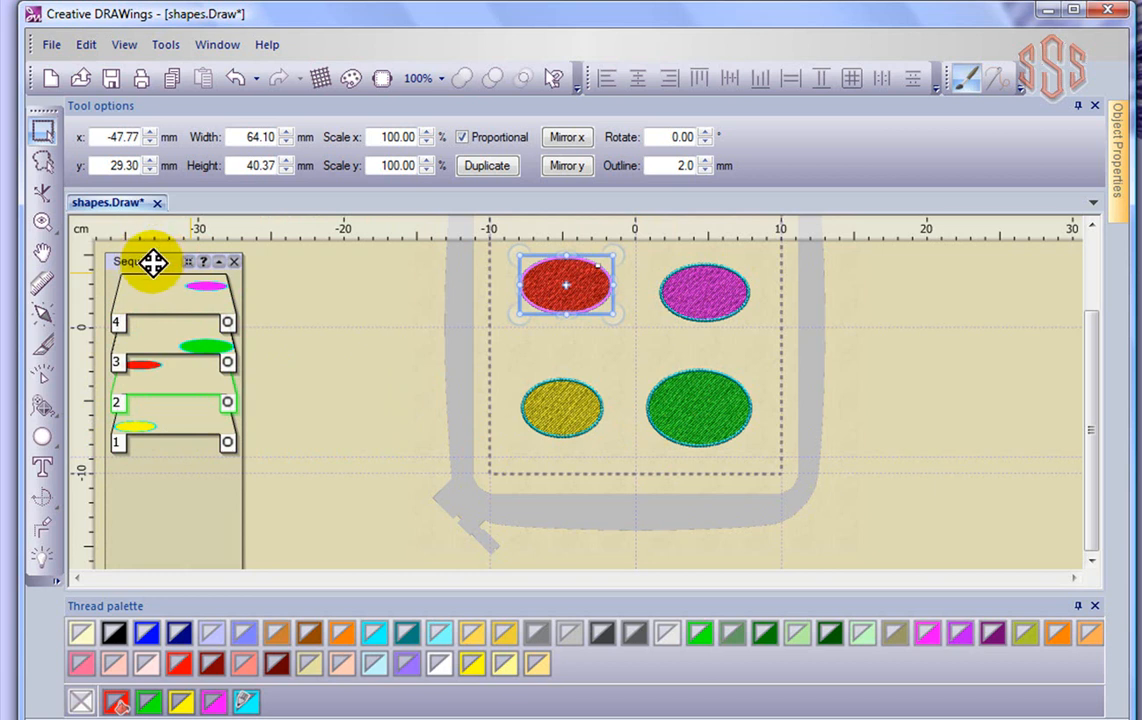
{"action": "left_click", "coordinate": [349, 287]}
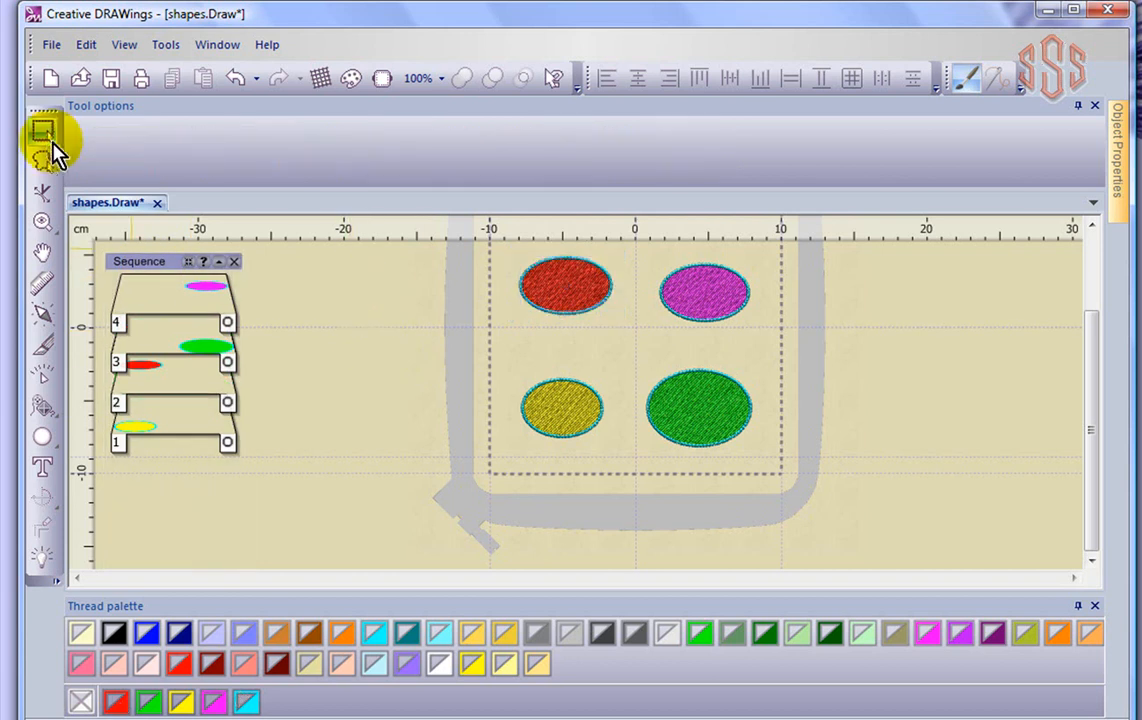
Re-enable auto-sequence, then turn it off using the Simple (Just re-arrange objects) optimizer technique
{"action": "left_click", "coordinate": [40, 558]}
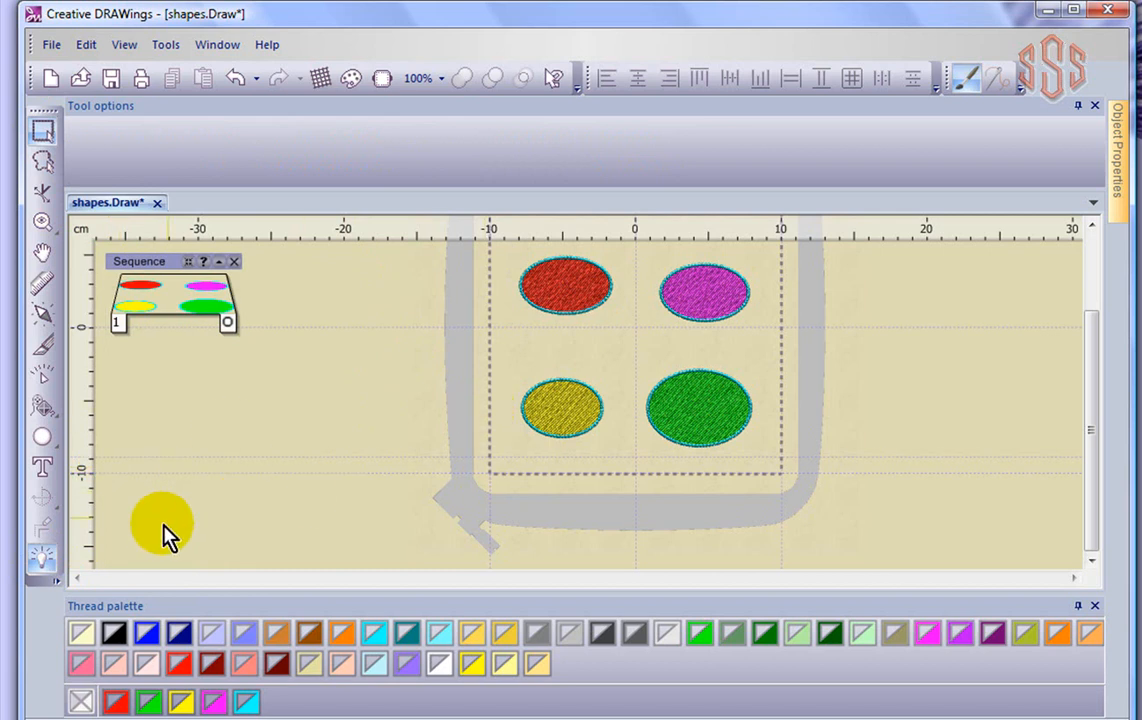
{"action": "left_click", "coordinate": [40, 558]}
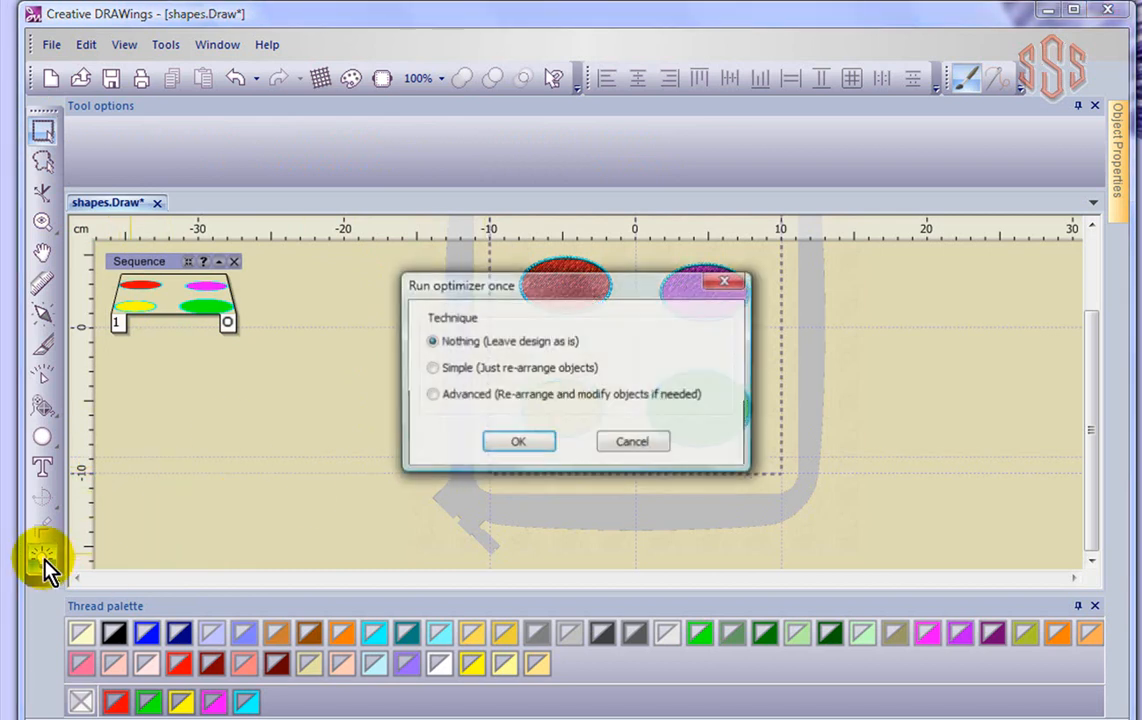
{"action": "left_click", "coordinate": [438, 370]}
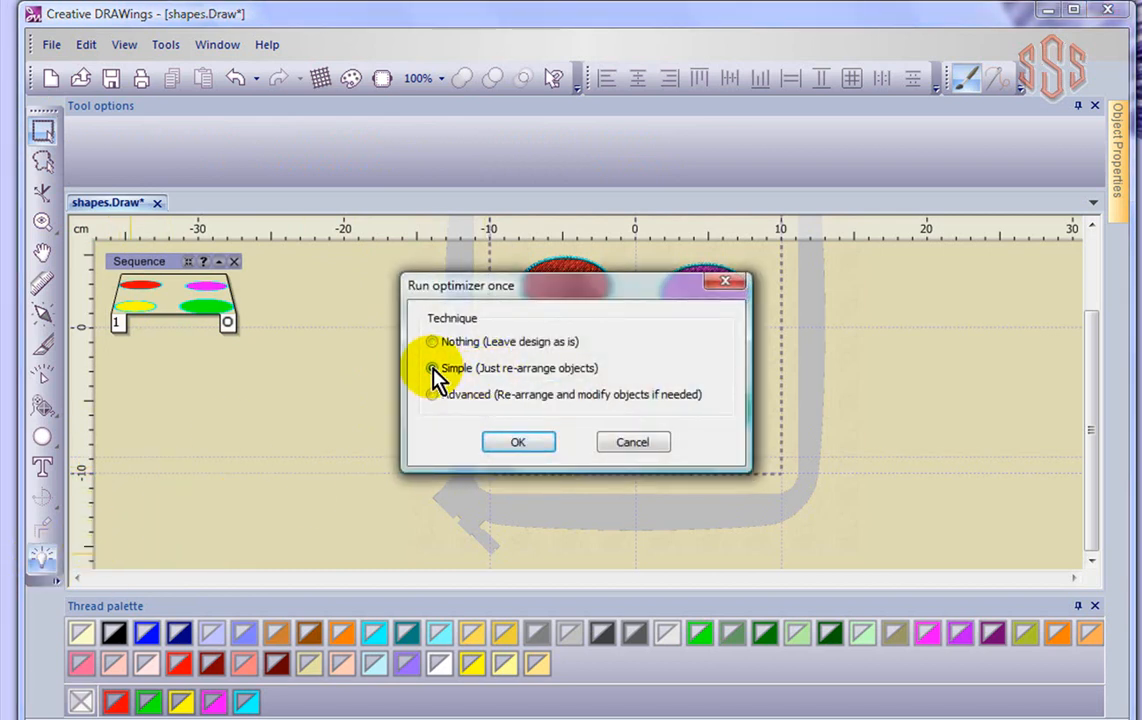
{"action": "left_click", "coordinate": [518, 443]}
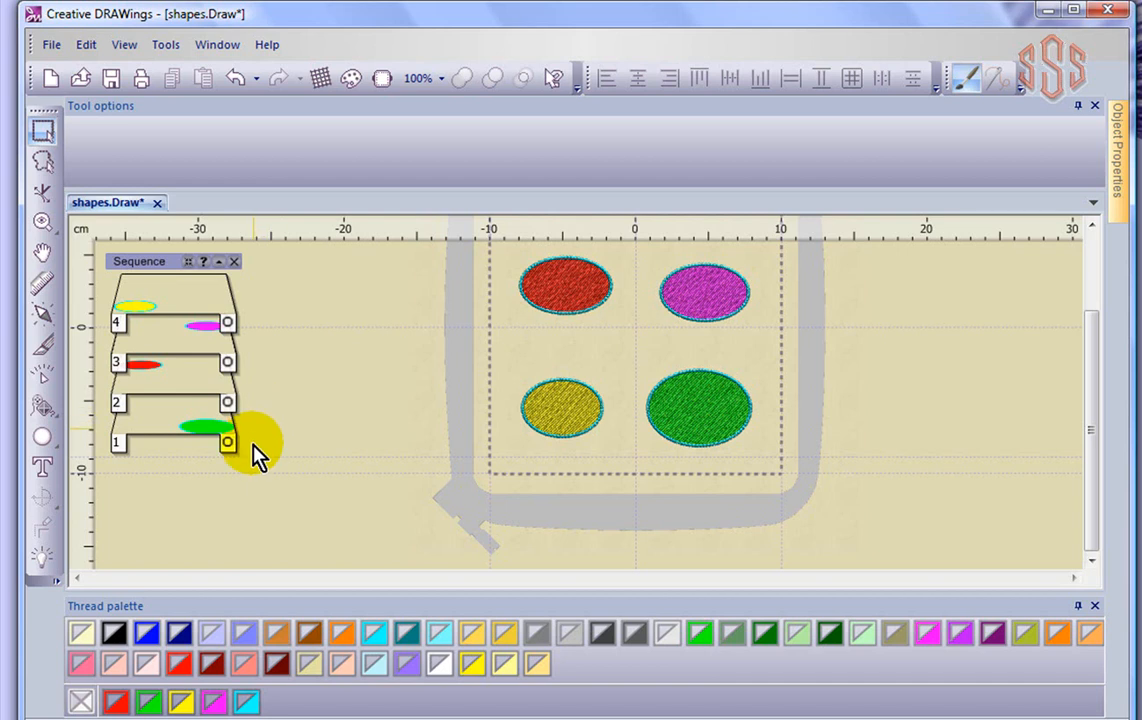
{"action": "left_click_drag", "start_coordinate": [198, 440], "coordinate": [170, 425]}
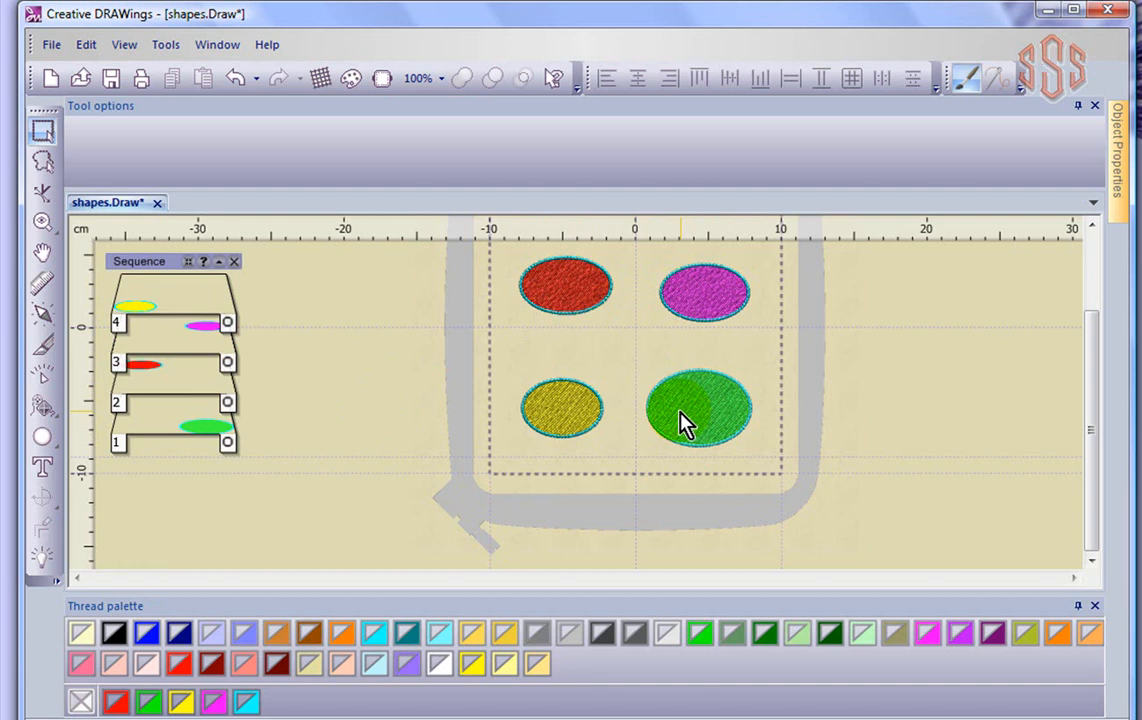
Switch auto-sequence on and off again, applying the Advanced (Re-arrange and modify objects if needed) optimizer technique
{"action": "left_click", "coordinate": [45, 568]}
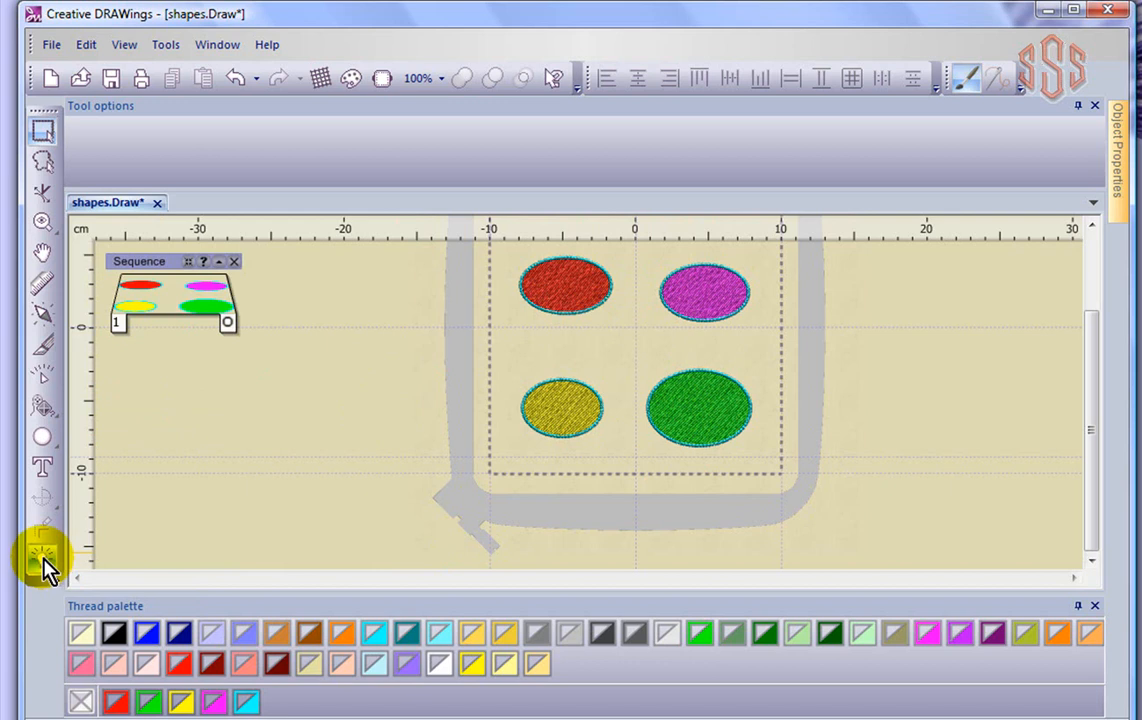
{"action": "left_click", "coordinate": [43, 561]}
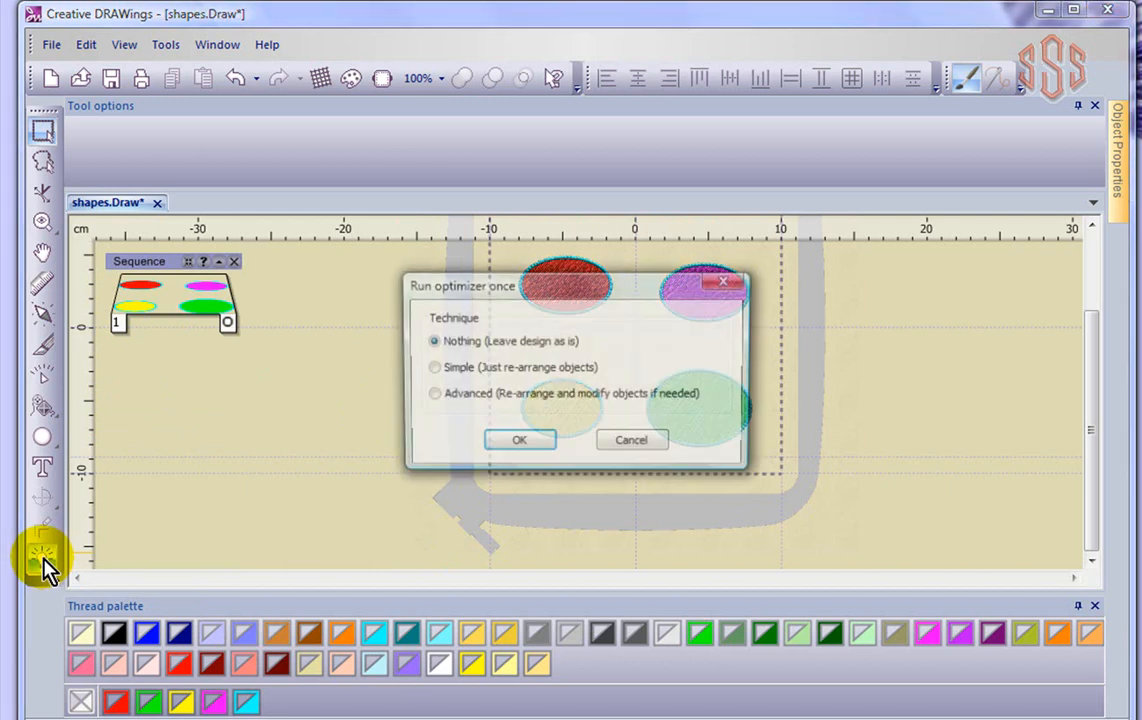
{"action": "left_click", "coordinate": [433, 396]}
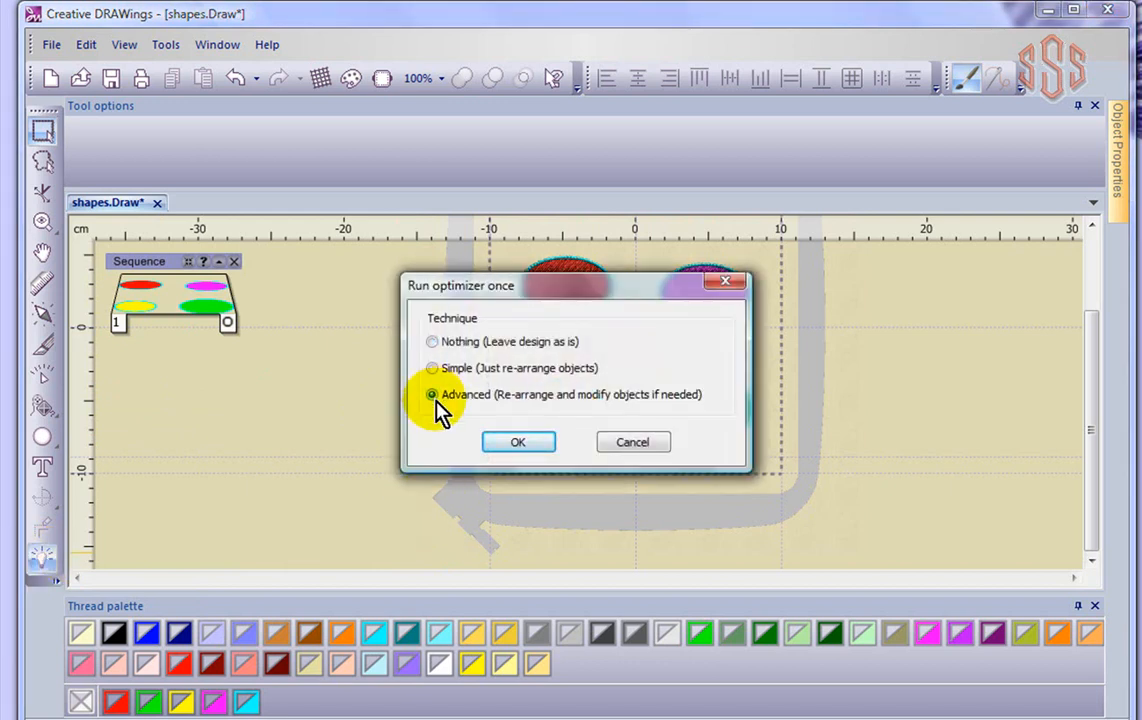
{"action": "left_click", "coordinate": [533, 447]}
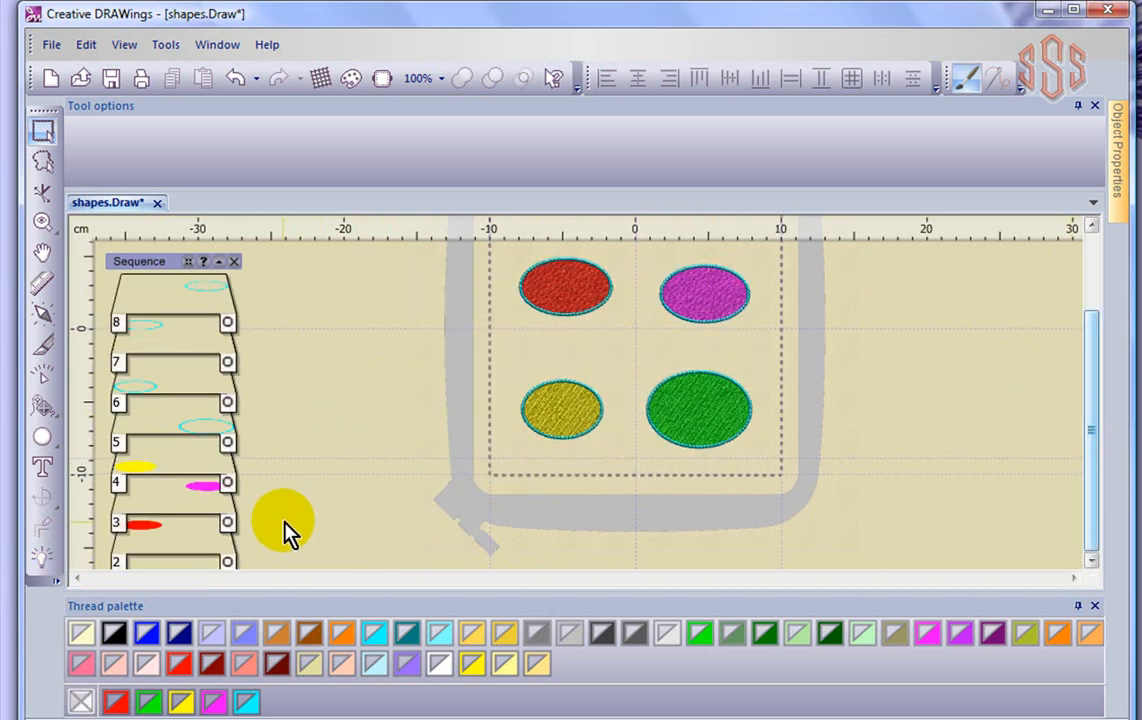
Auto-hide the thread palette and examine the order of fills and outlines in the full sequence
{"action": "left_click", "coordinate": [1078, 606]}
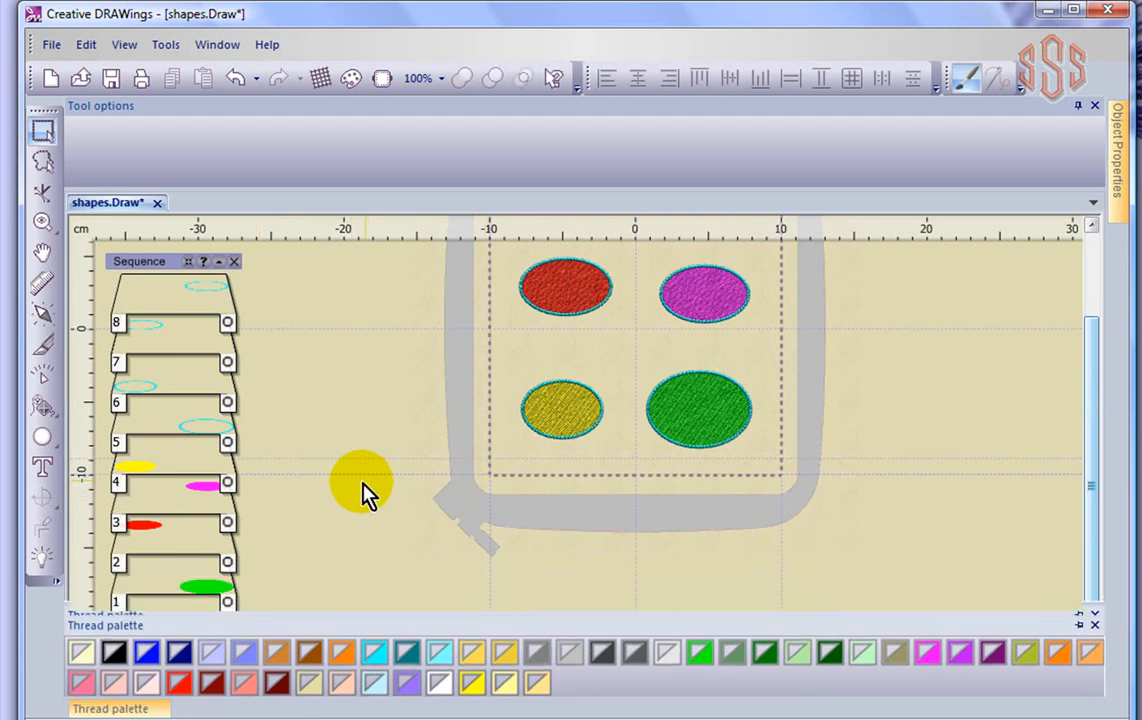
{"action": "left_click", "coordinate": [153, 597]}
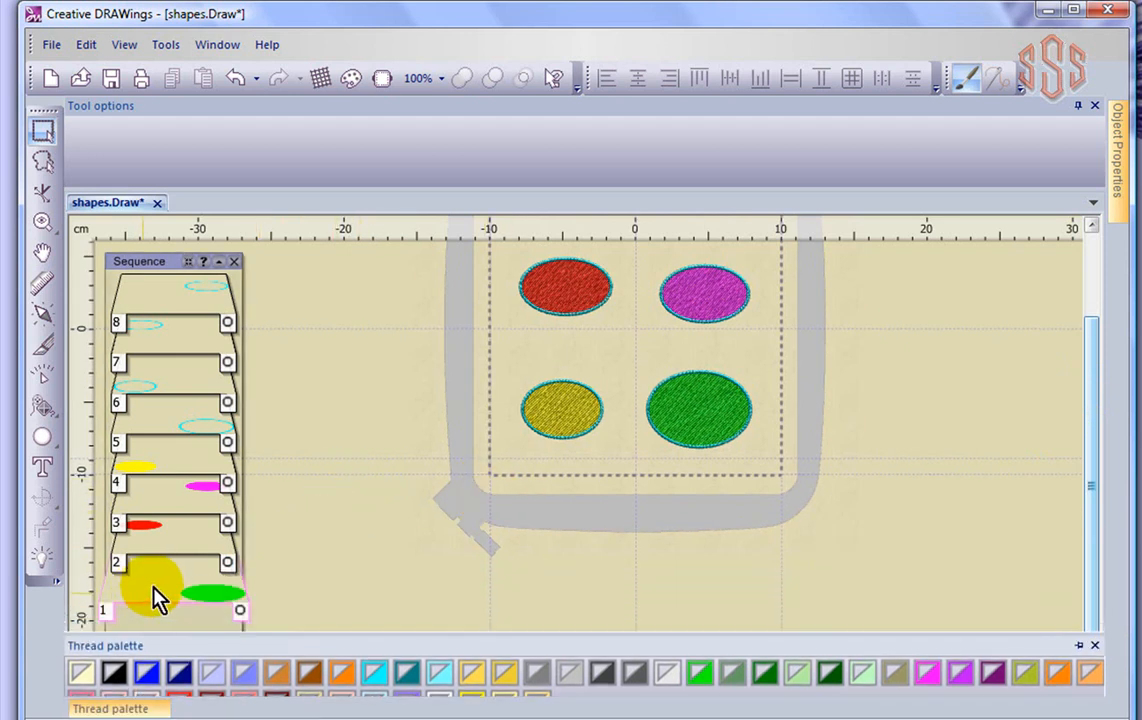
{"action": "left_click_drag", "start_coordinate": [153, 597], "coordinate": [200, 495]}
{"action": "left_click", "coordinate": [160, 455]}
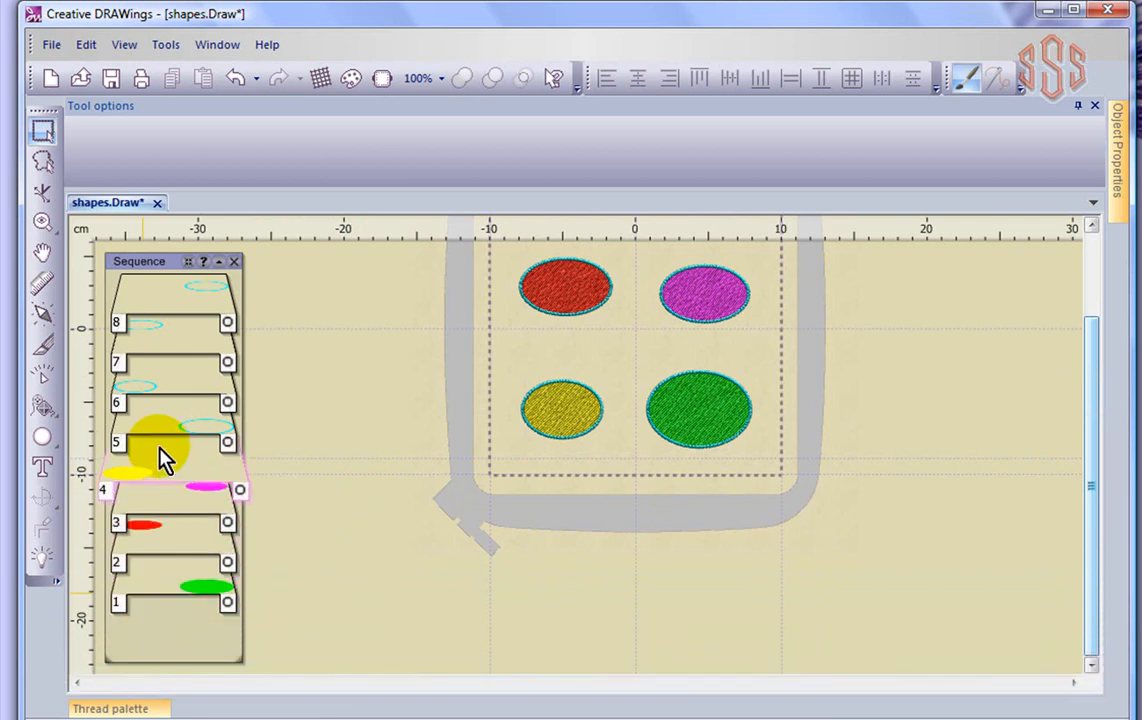
{"action": "left_click_drag", "start_coordinate": [162, 440], "coordinate": [186, 328]}
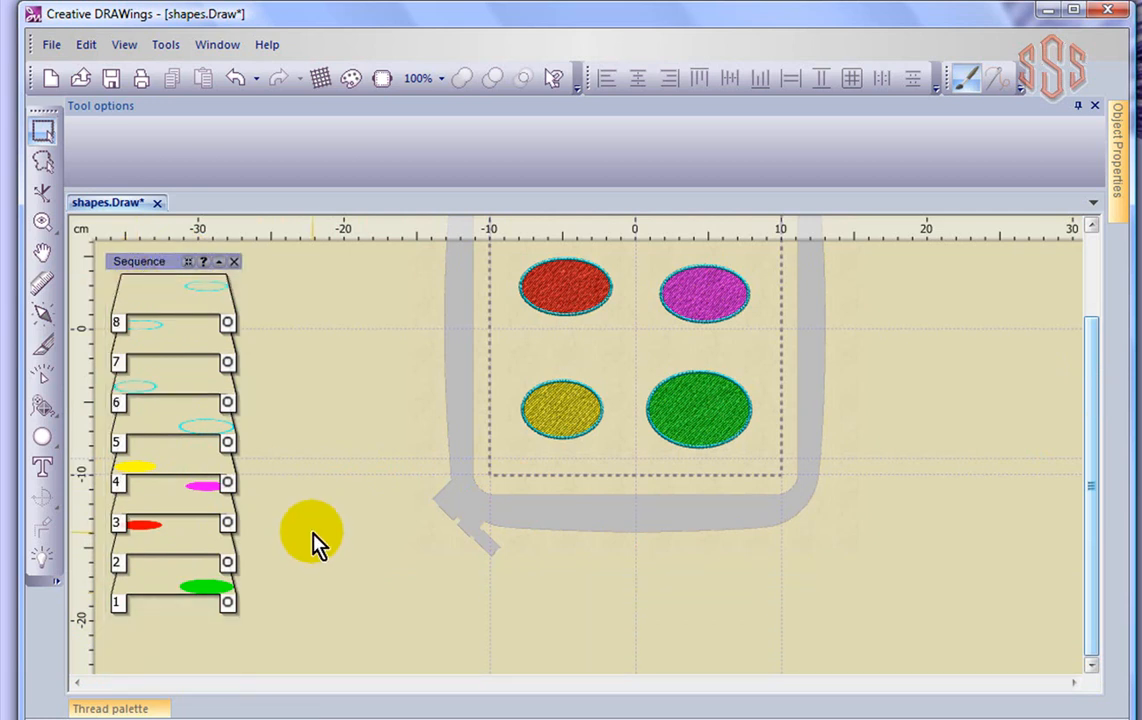
{"action": "left_click_drag", "start_coordinate": [242, 501], "coordinate": [232, 507]}
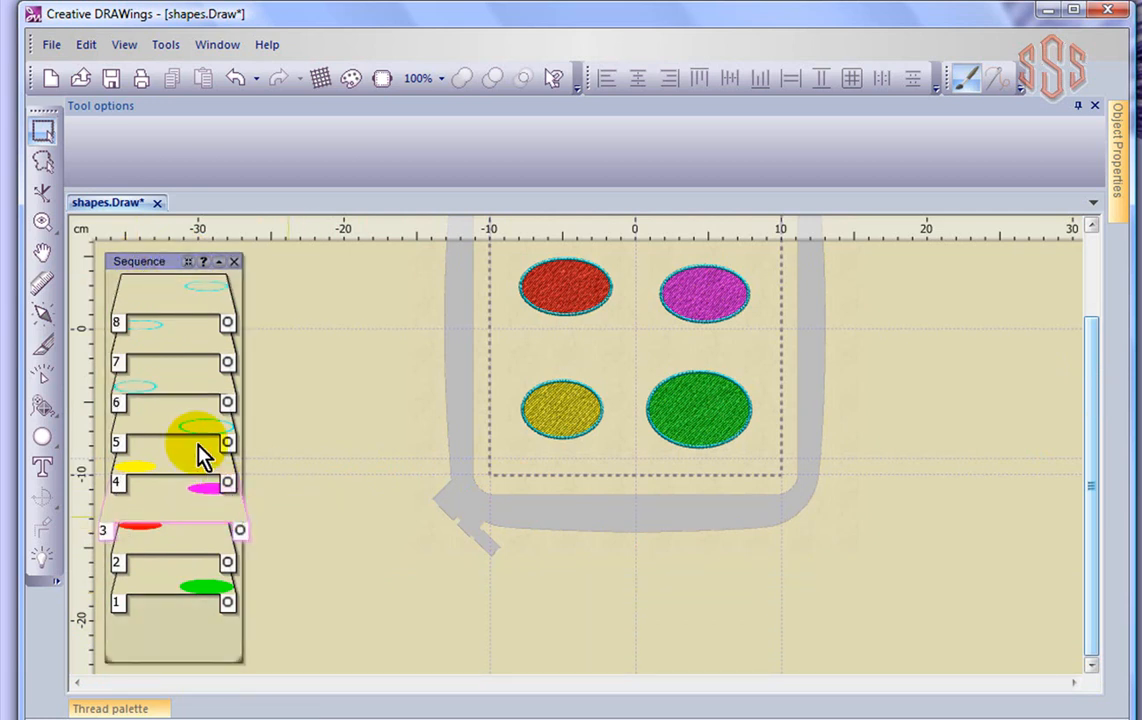
Move the red ellipse's outline to second place in the sequence, directly after the green fill, and deselect it
{"action": "left_click_drag", "start_coordinate": [155, 331], "coordinate": [160, 530]}
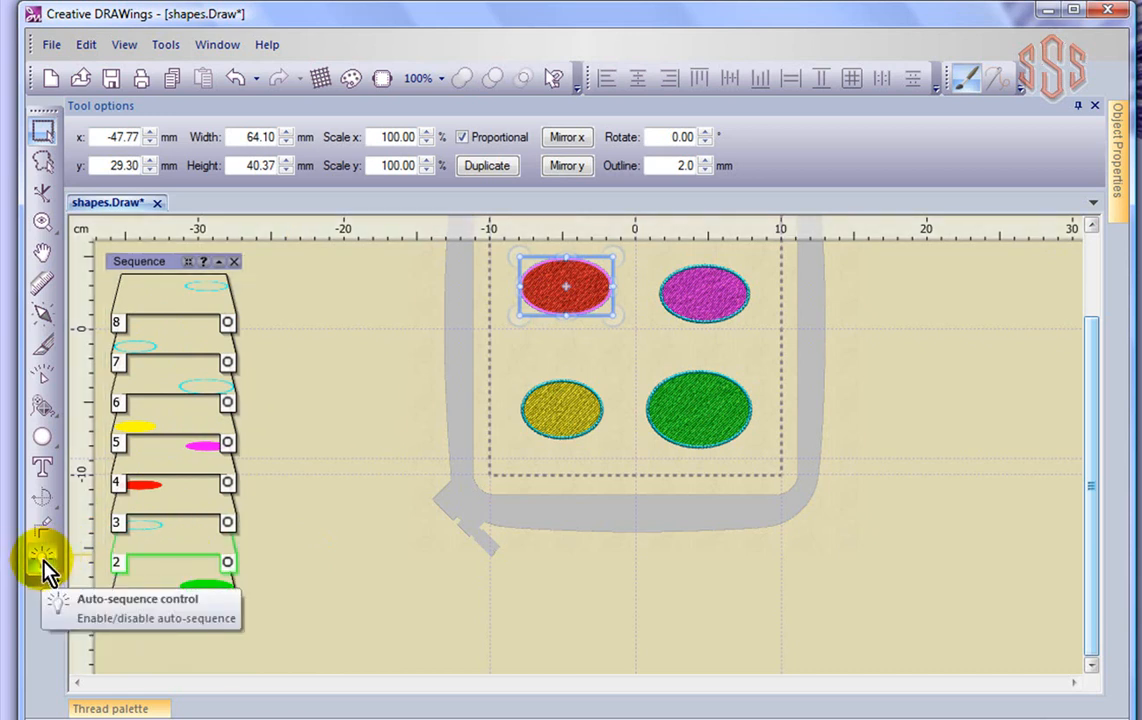
{"action": "left_click", "coordinate": [315, 564]}
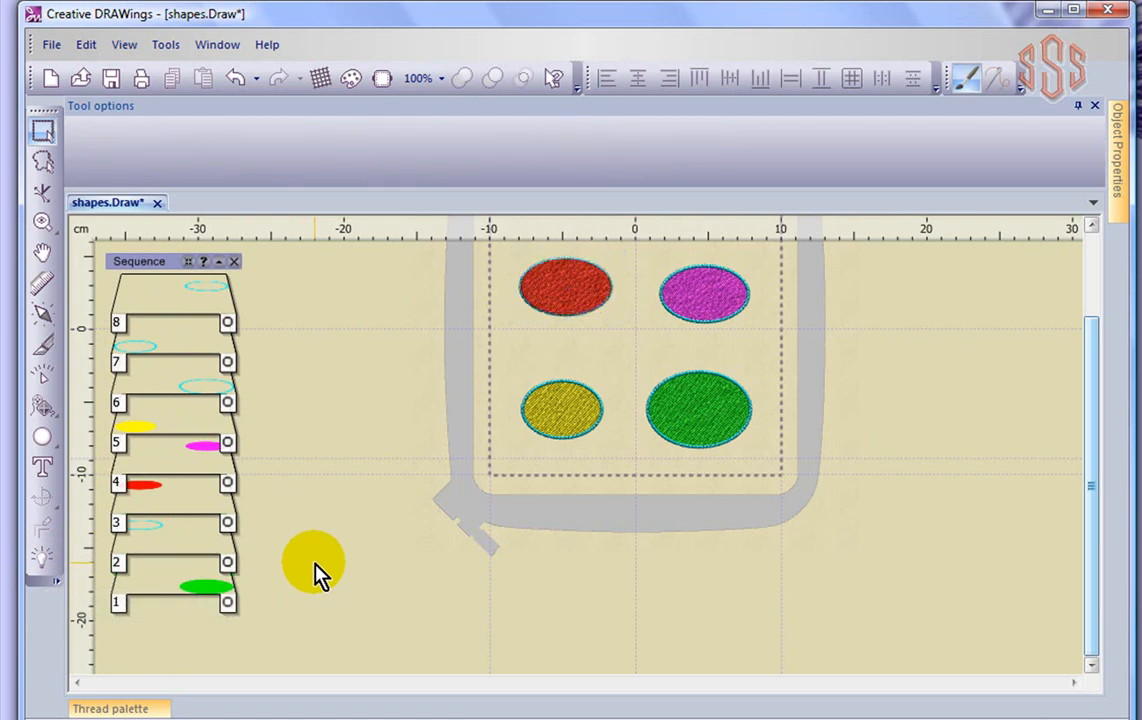
Review the optimizer options for trimming distances, optimization strategy and color changes, and leave them without applying changes
{"action": "left_click", "coordinate": [166, 45]}
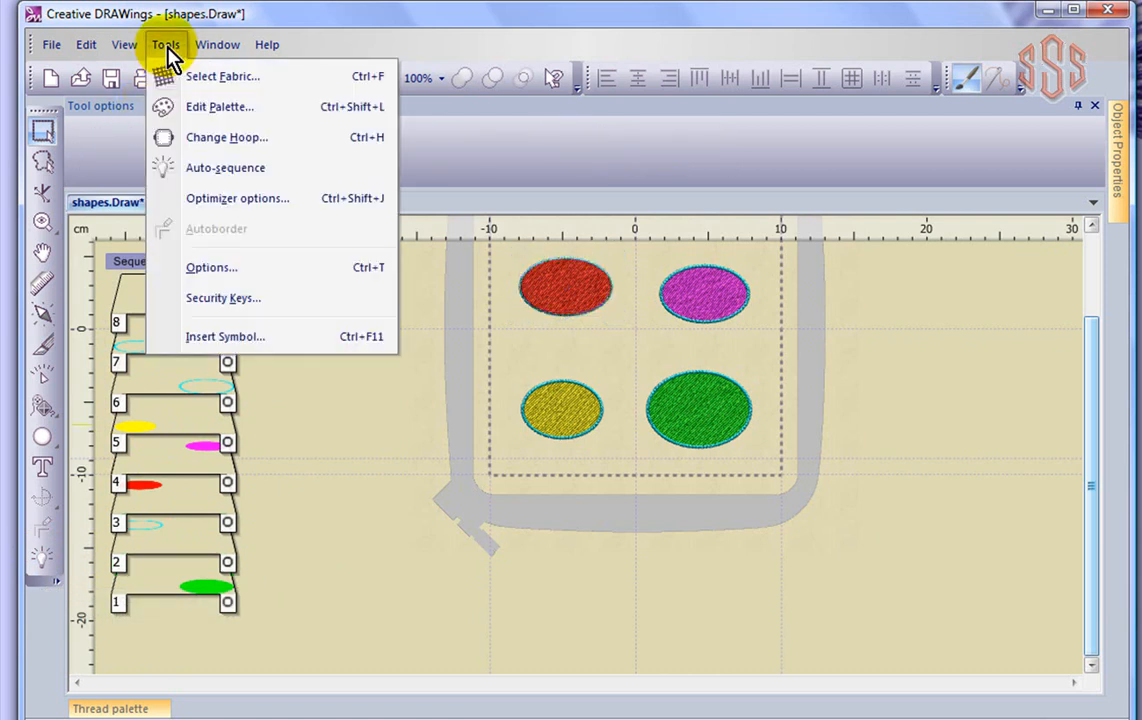
{"action": "left_click", "coordinate": [240, 198]}
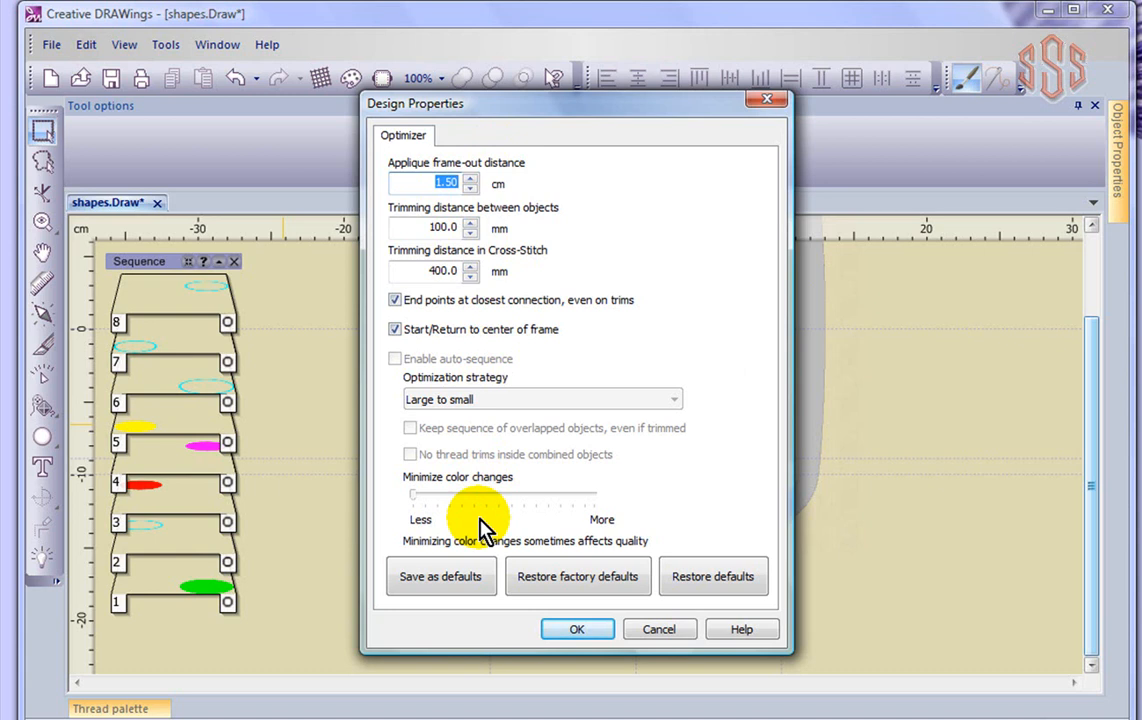
{"action": "left_click", "coordinate": [664, 633]}
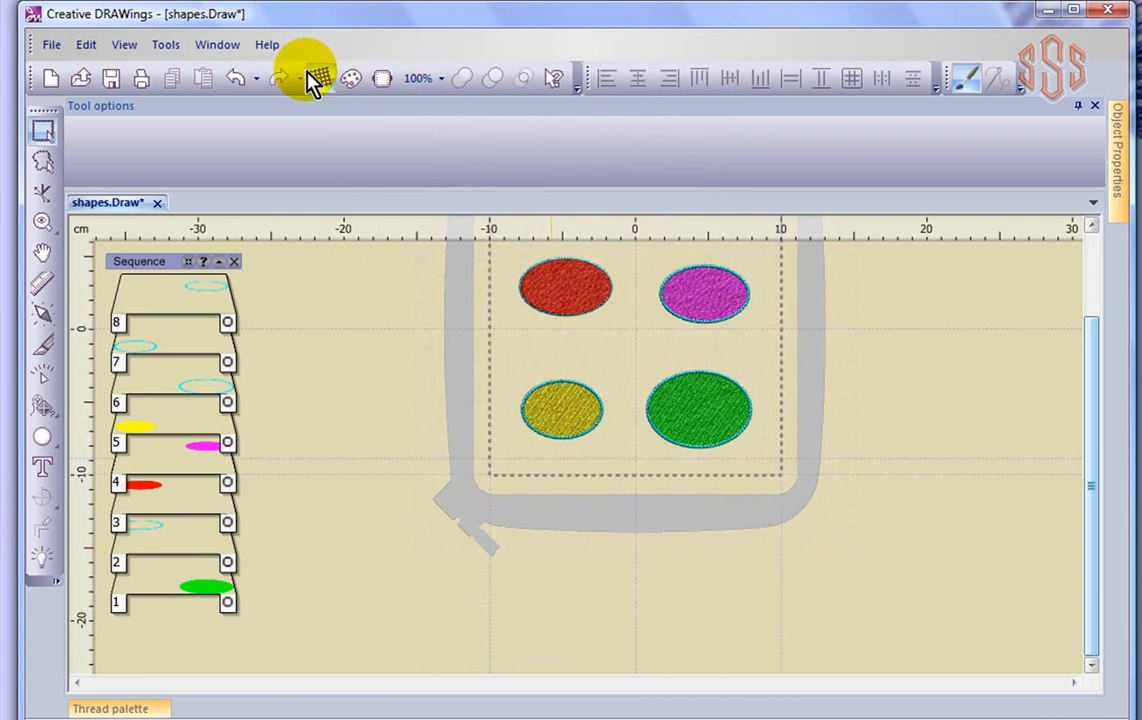
Look up the context help for auto-sequence, read the Automatic Embroidery sequence and Sequence manager - Auto topics, and dismiss the help
{"action": "left_click", "coordinate": [555, 78]}
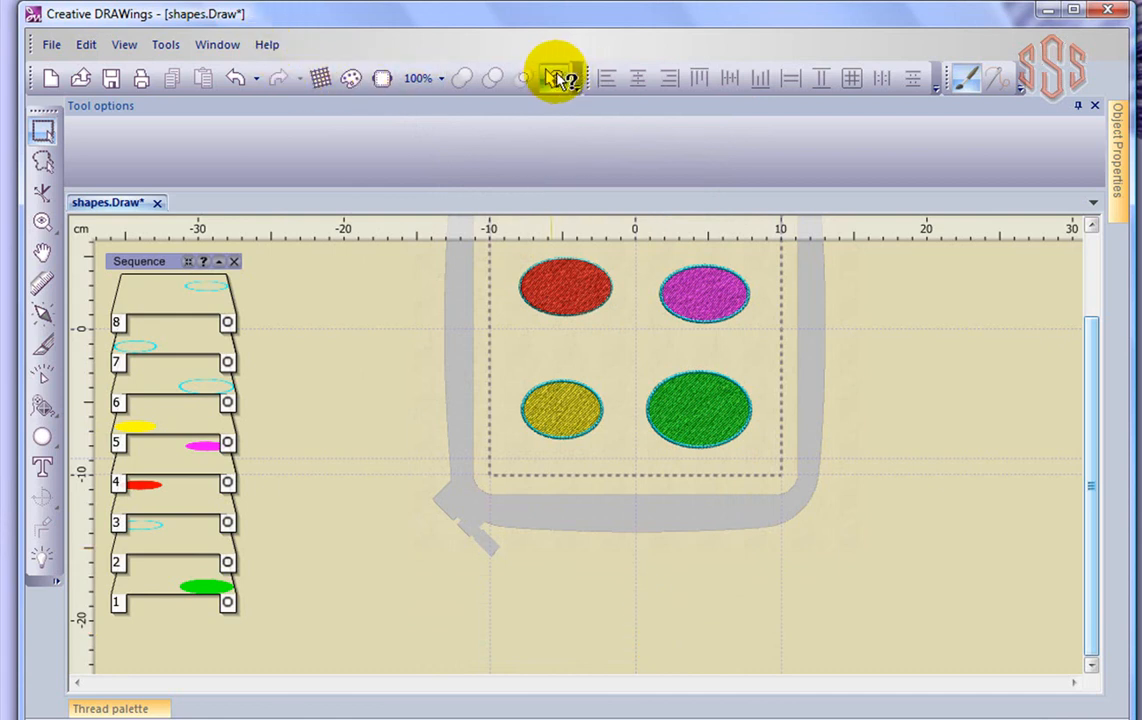
{"action": "left_click", "coordinate": [40, 563]}
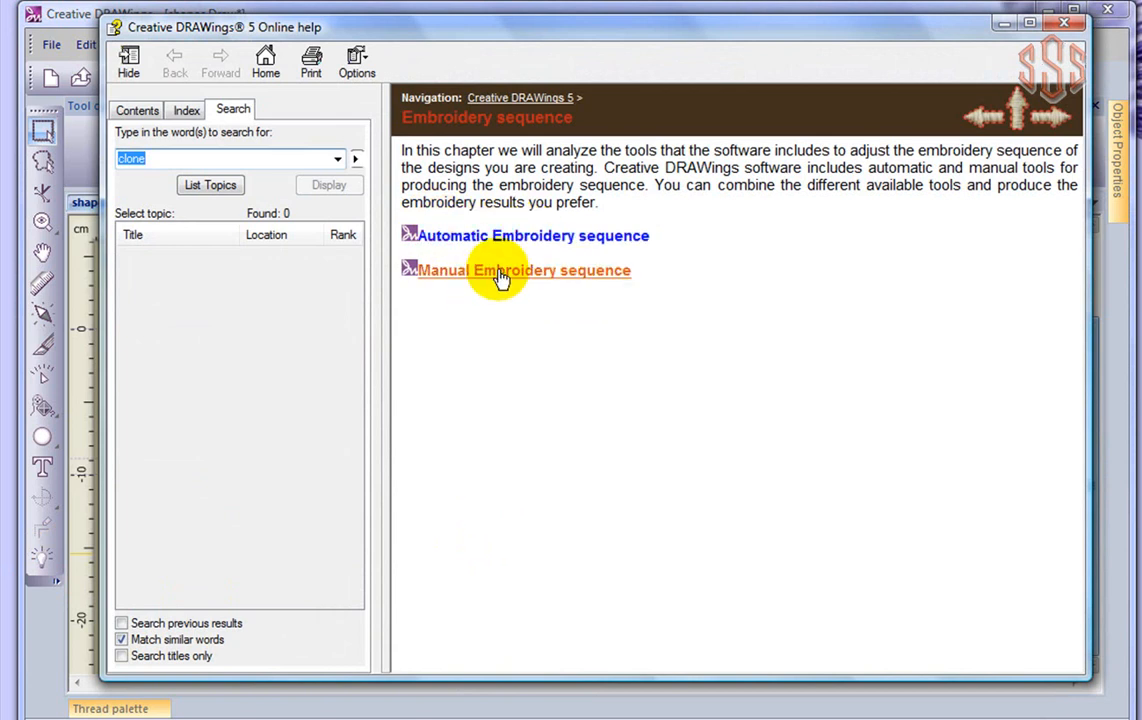
{"action": "left_click", "coordinate": [503, 238]}
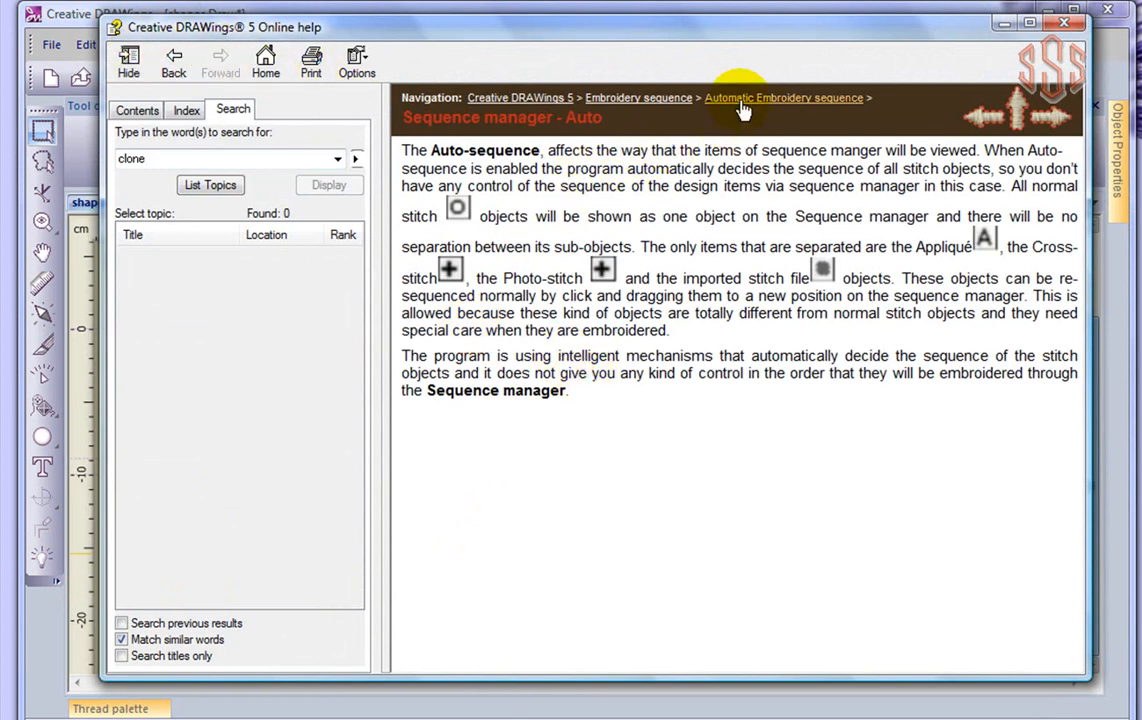
{"action": "left_click", "coordinate": [603, 99]}
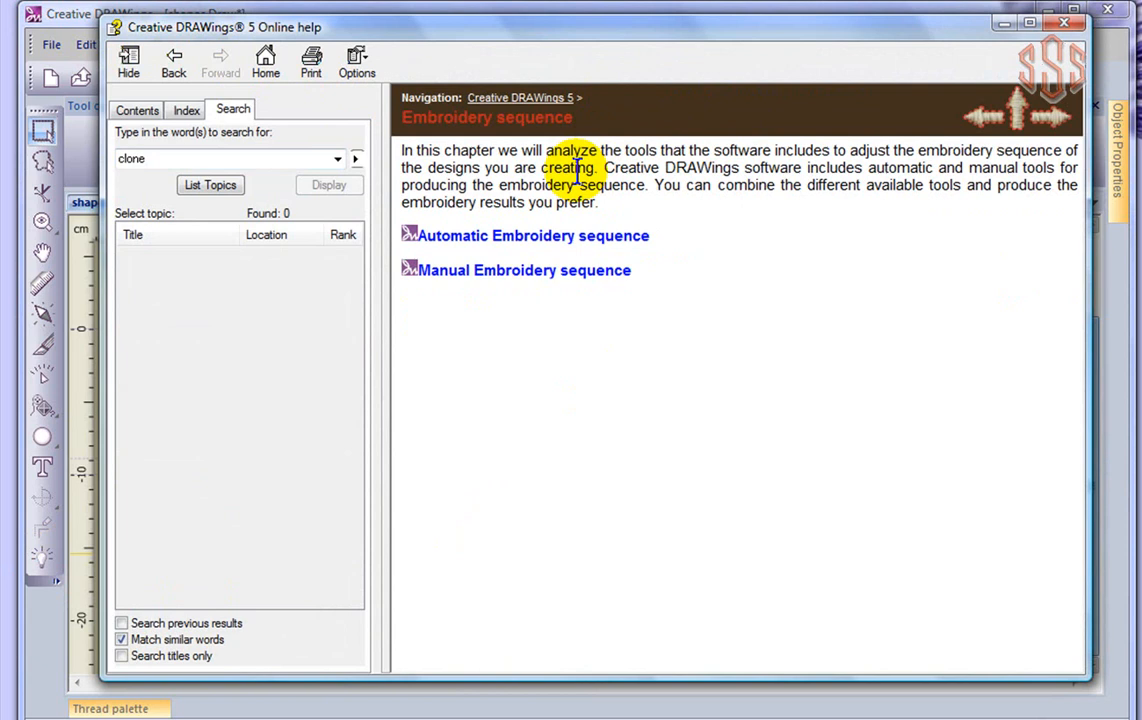
{"action": "left_click", "coordinate": [530, 237]}
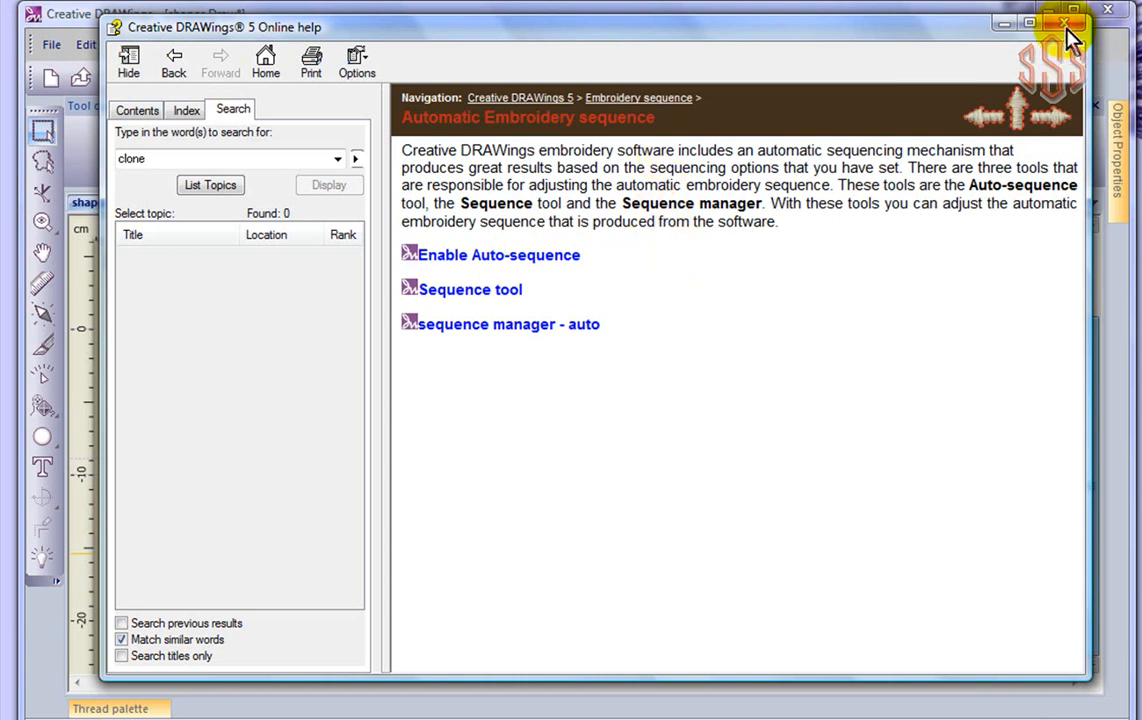
{"action": "left_click", "coordinate": [1004, 22]}
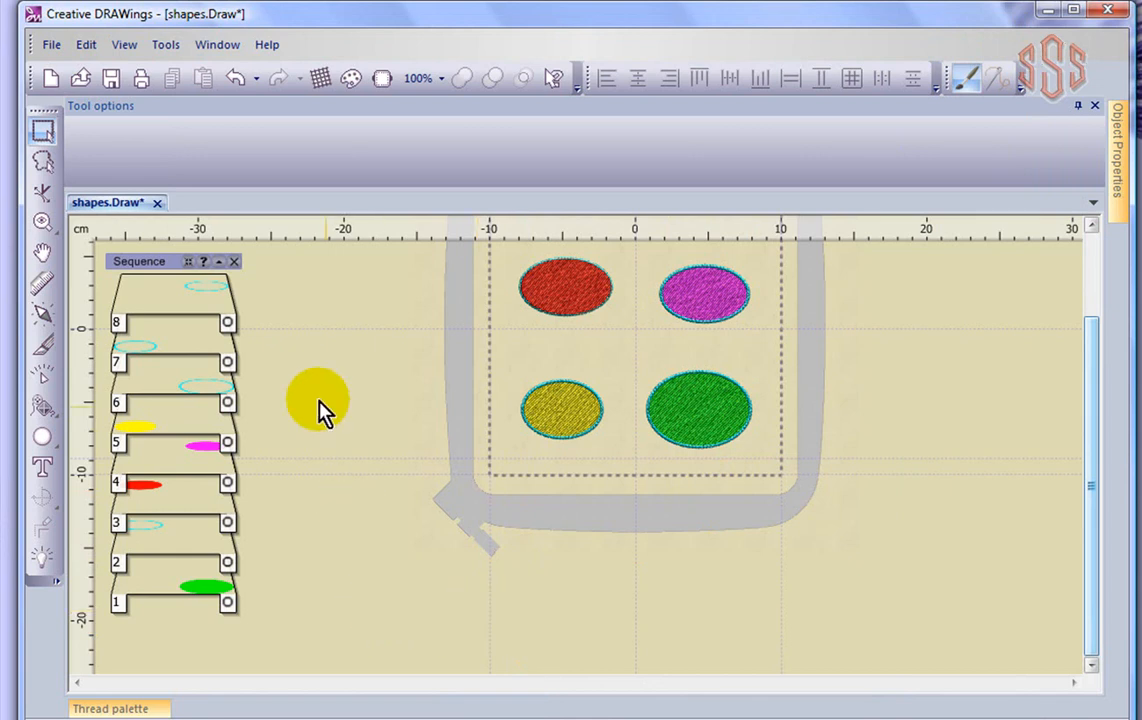
Turn auto-sequence back on for the four-ellipse design
{"action": "left_click", "coordinate": [43, 562]}
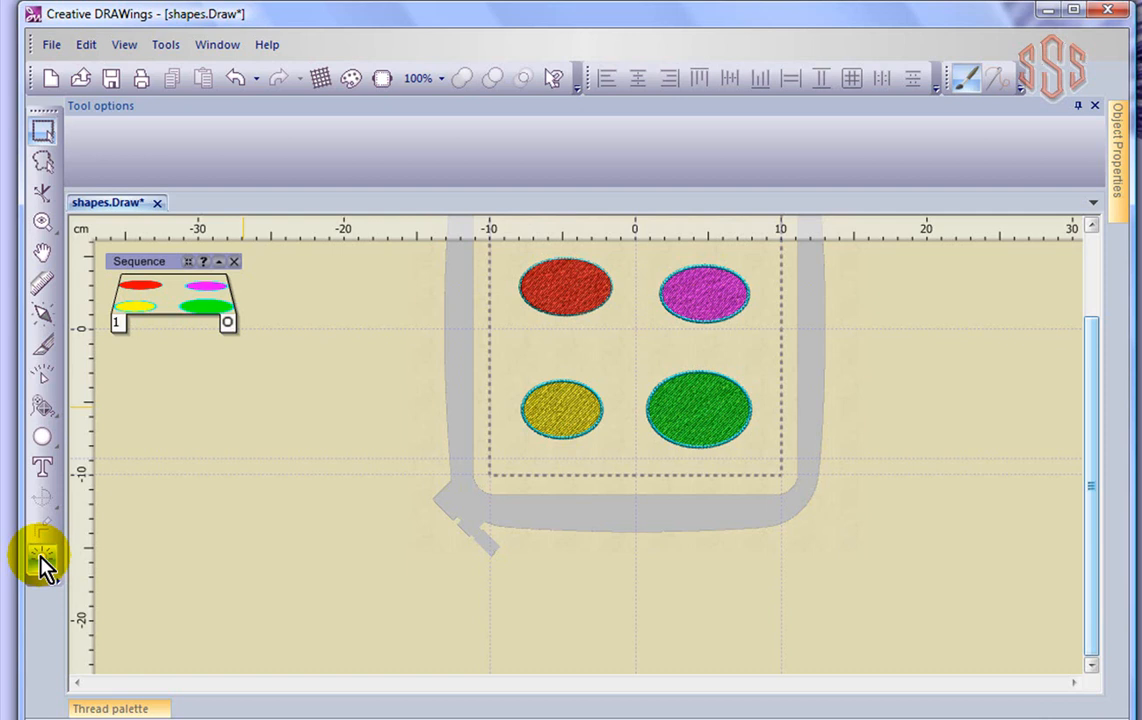
{"action": "left_click", "coordinate": [43, 560]}
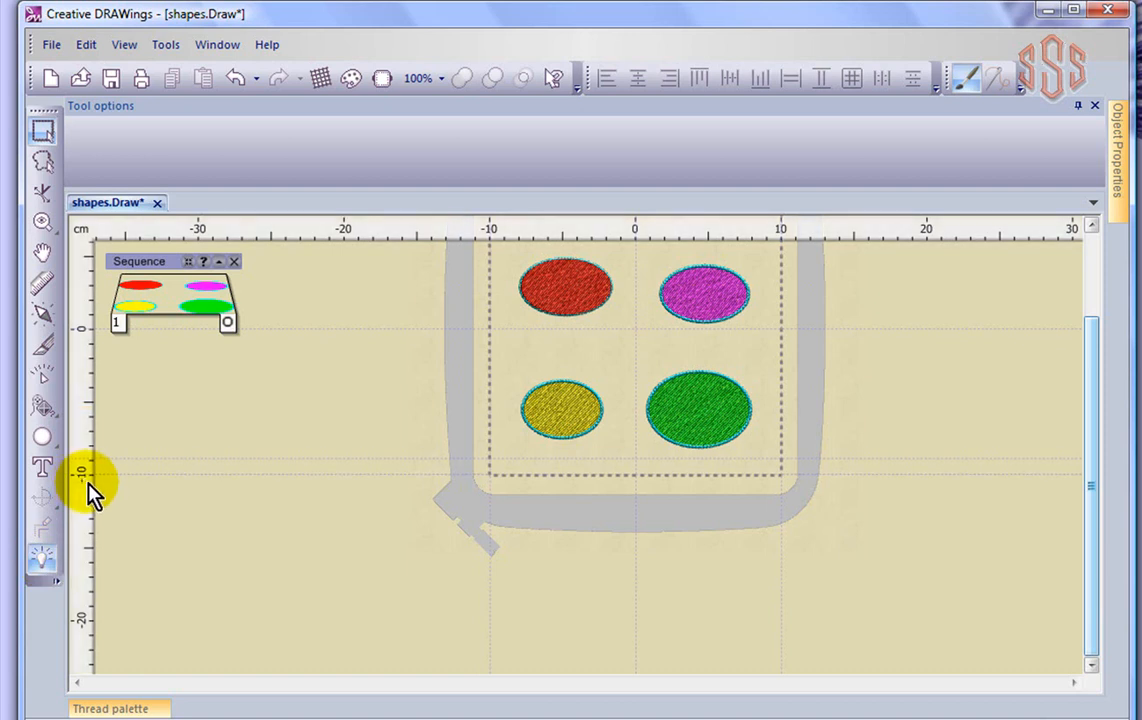